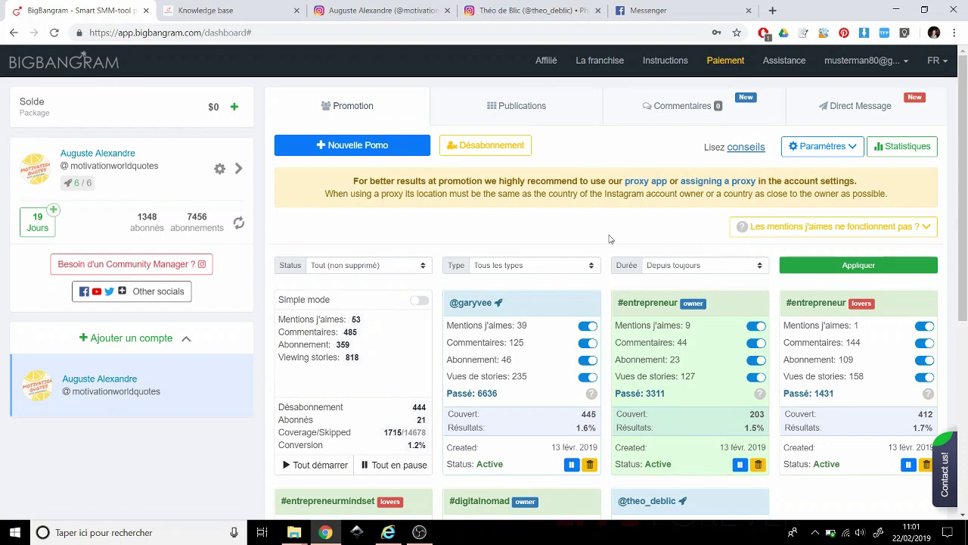
Step: Look over the promotion dashboard and view the form for adding a new Instagram account without submitting it
scroll(560, 217, down, 5)
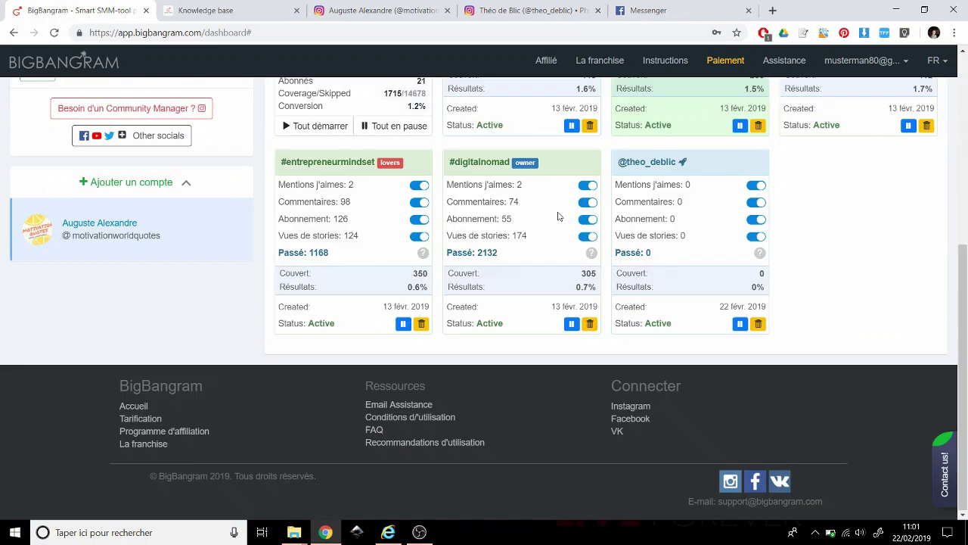
scroll(572, 140, up, 5)
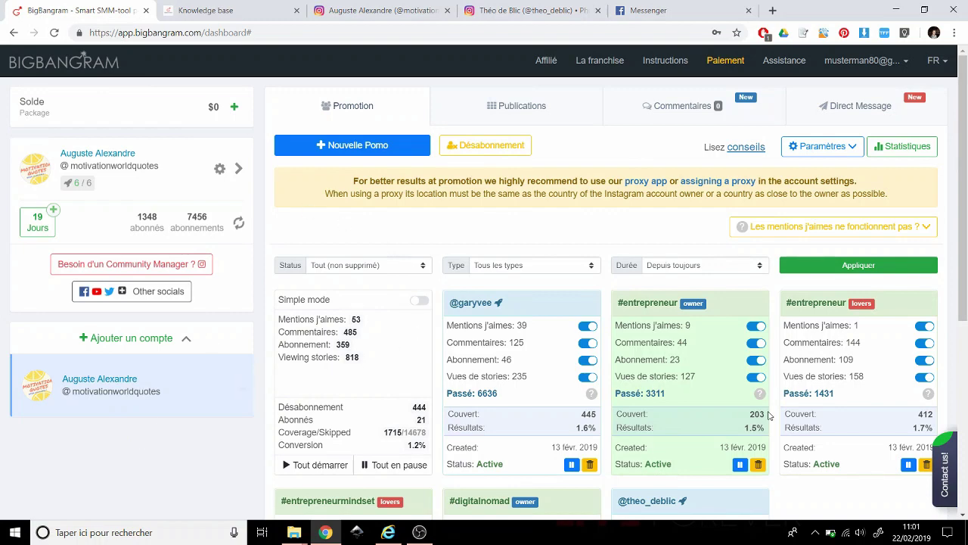
click(132, 338)
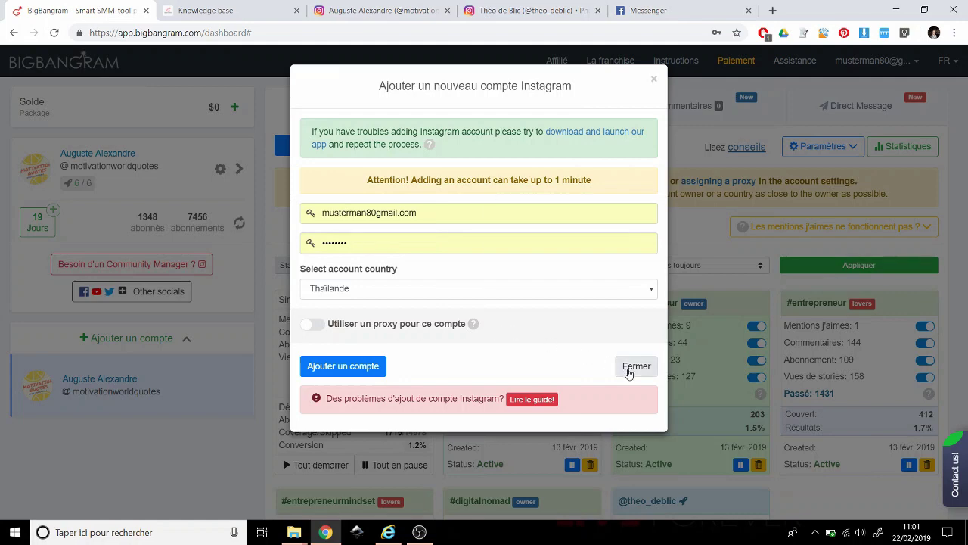
click(635, 366)
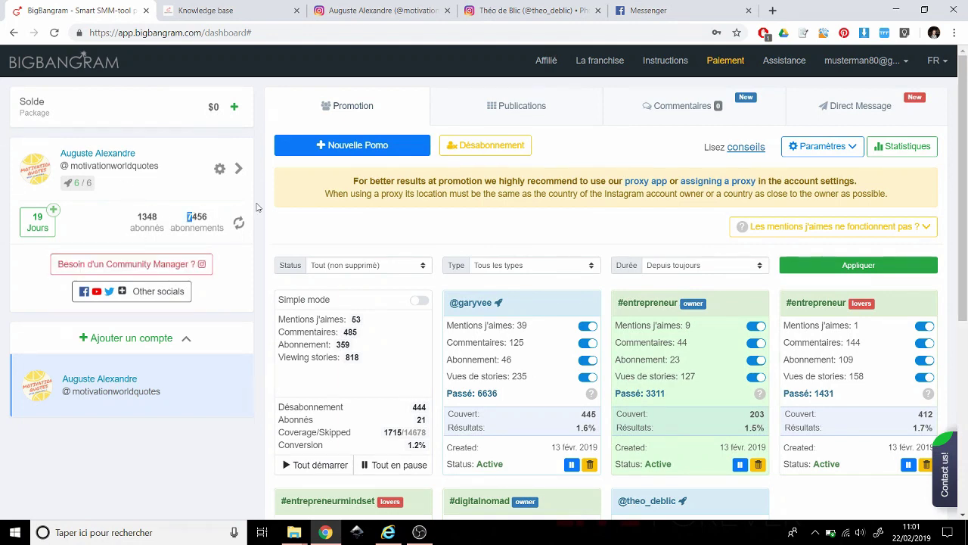
scroll(267, 198, down, 4)
scroll(262, 231, up, 4)
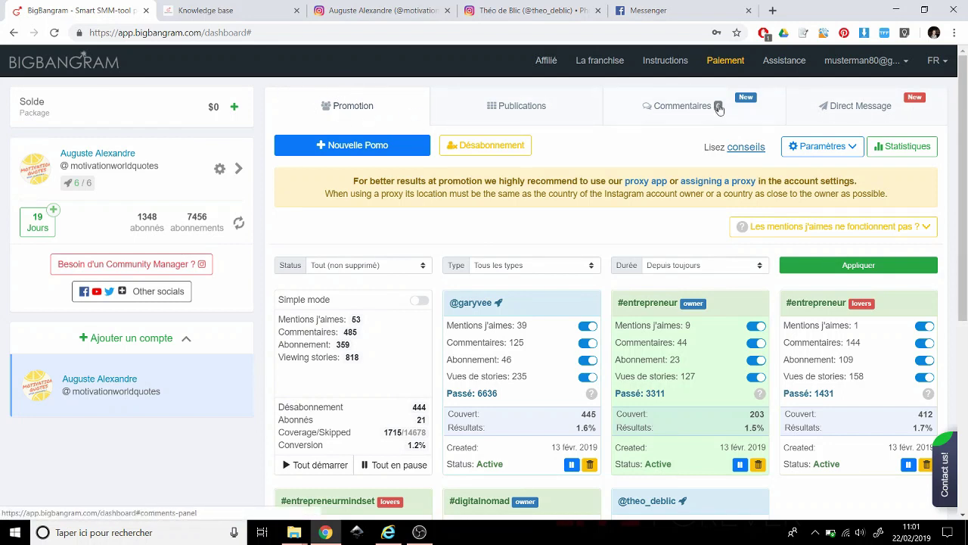
Step: View the new direct message form and its destination choices, and close it without creating a message
click(845, 110)
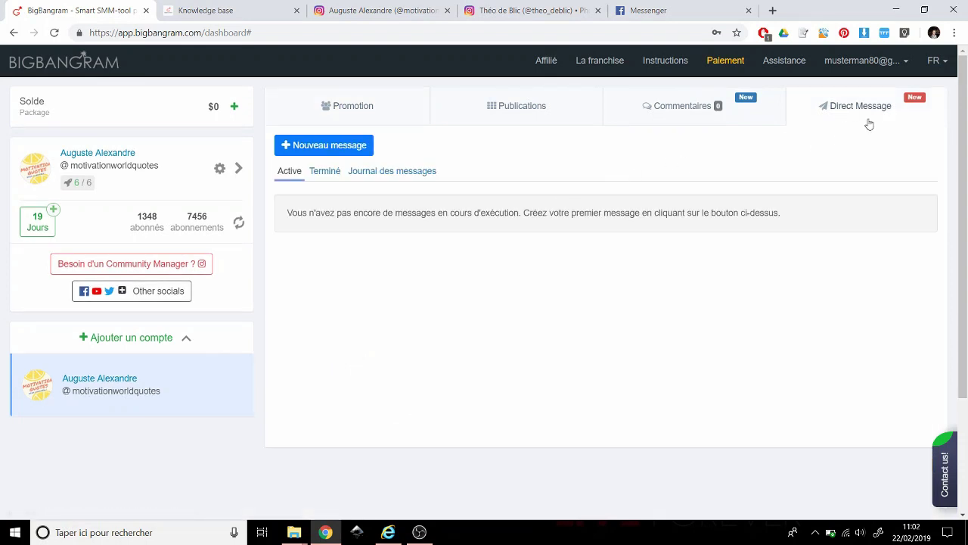
click(355, 154)
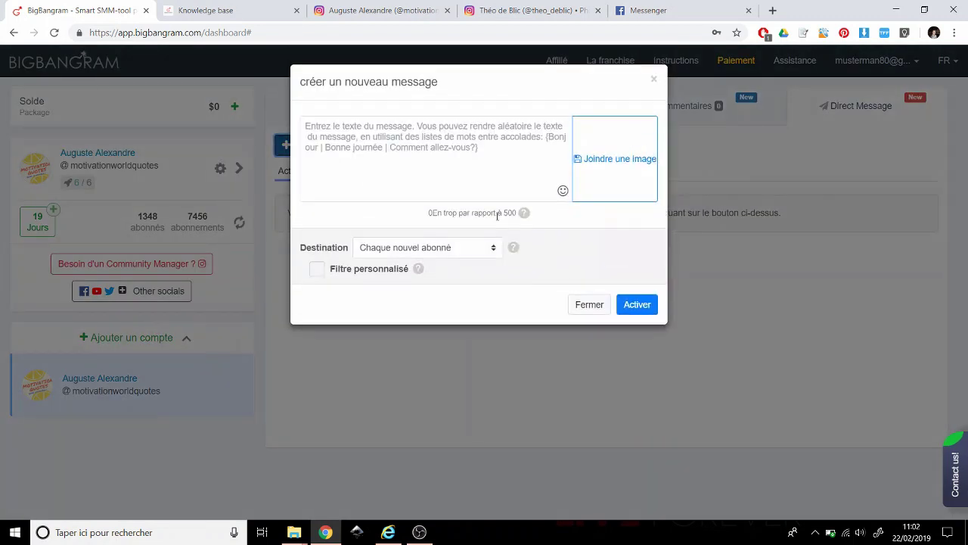
click(456, 252)
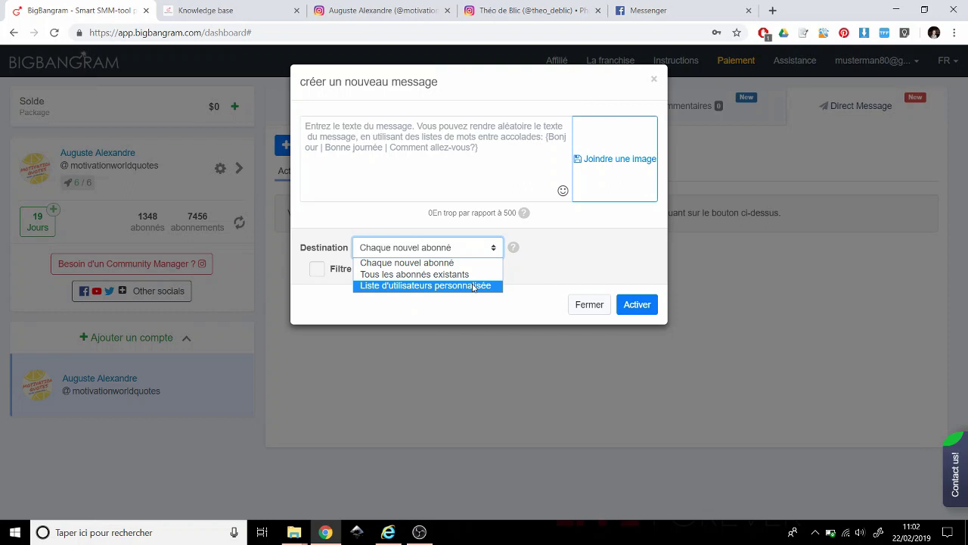
click(648, 81)
click(652, 80)
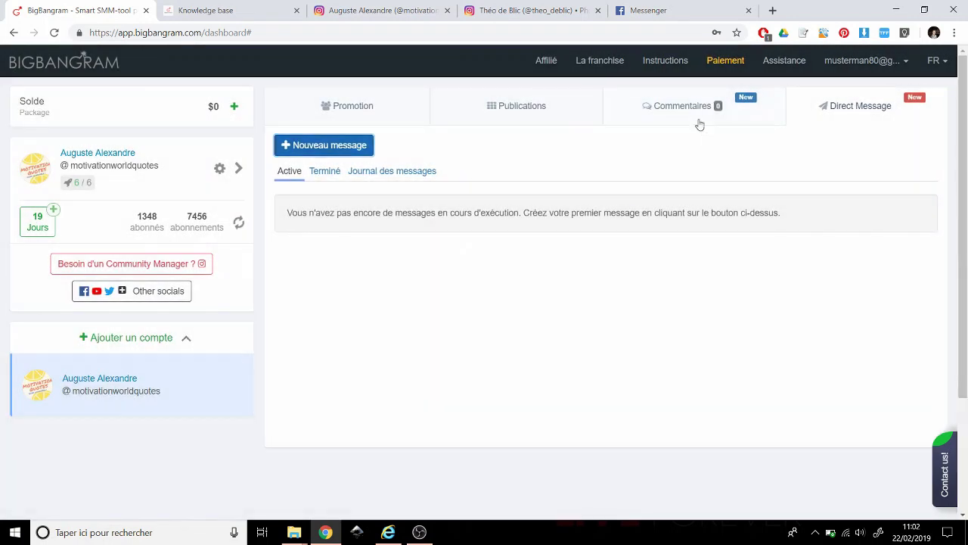
Step: Look through the comment tracking section and the list of Instagram publications
click(695, 119)
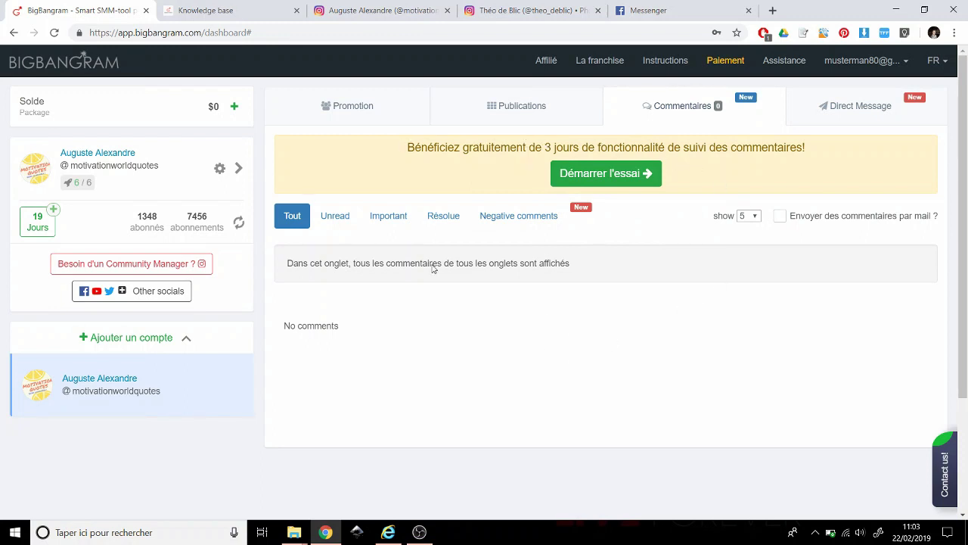
click(535, 111)
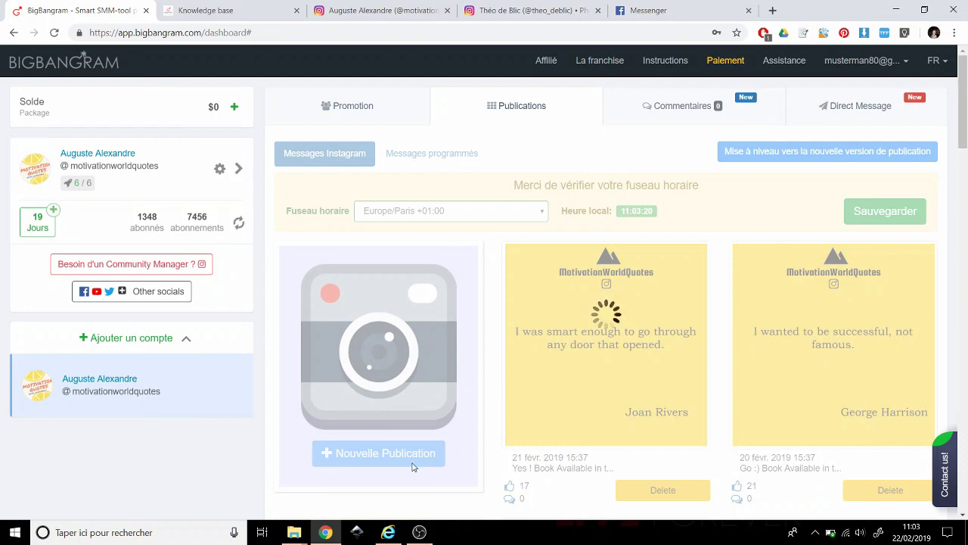
scroll(475, 285, down, 3)
scroll(475, 285, up, 3)
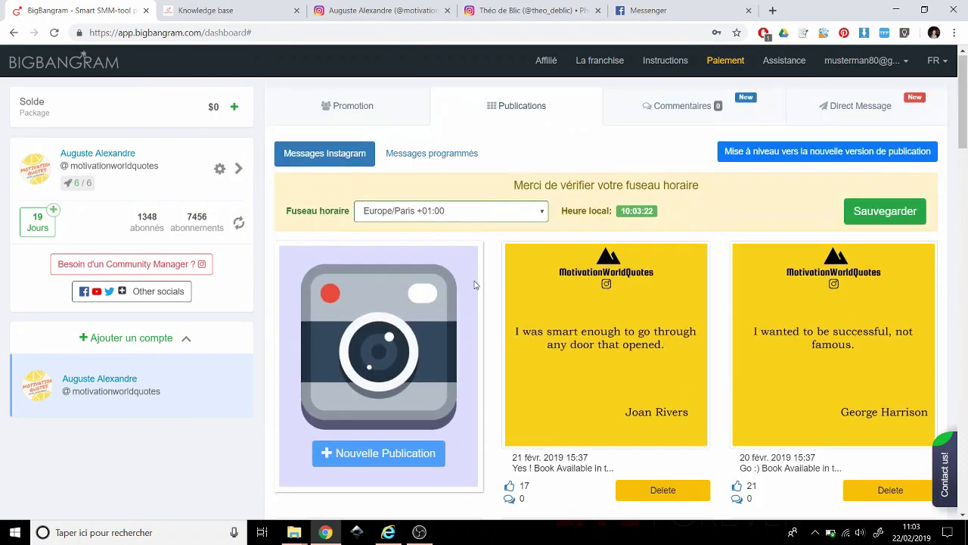
Step: Return to the promotions overview and examine the promotion cards and the account's follower and following counts
click(396, 111)
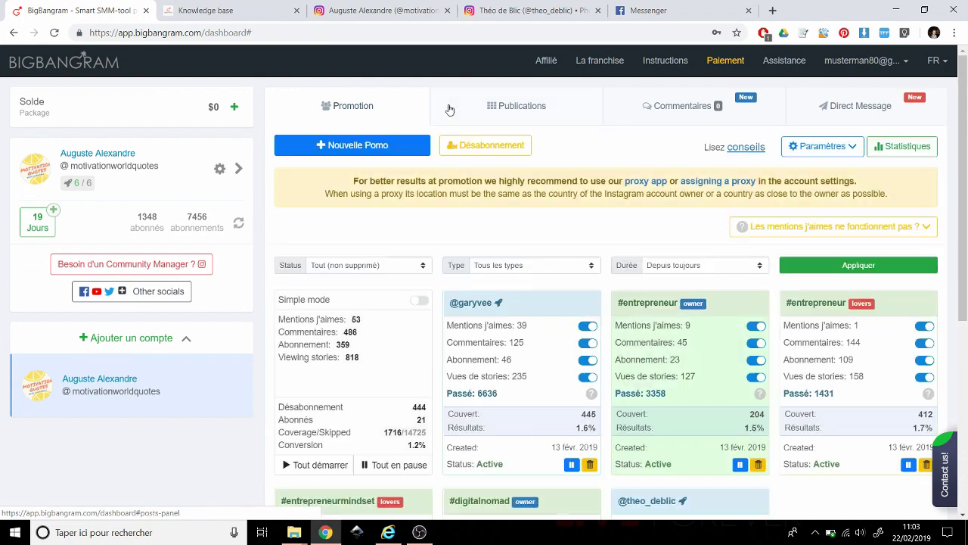
scroll(544, 231, down, 3)
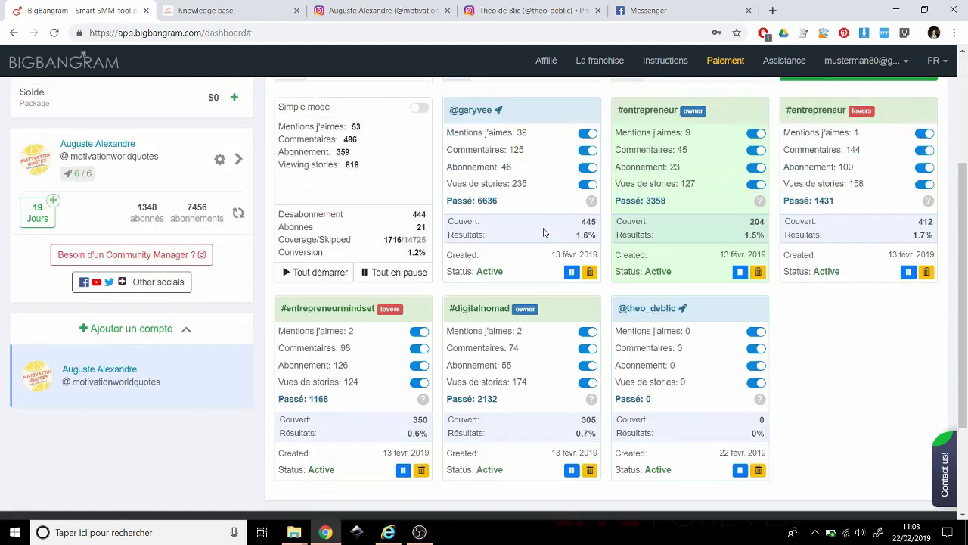
scroll(546, 229, up, 3)
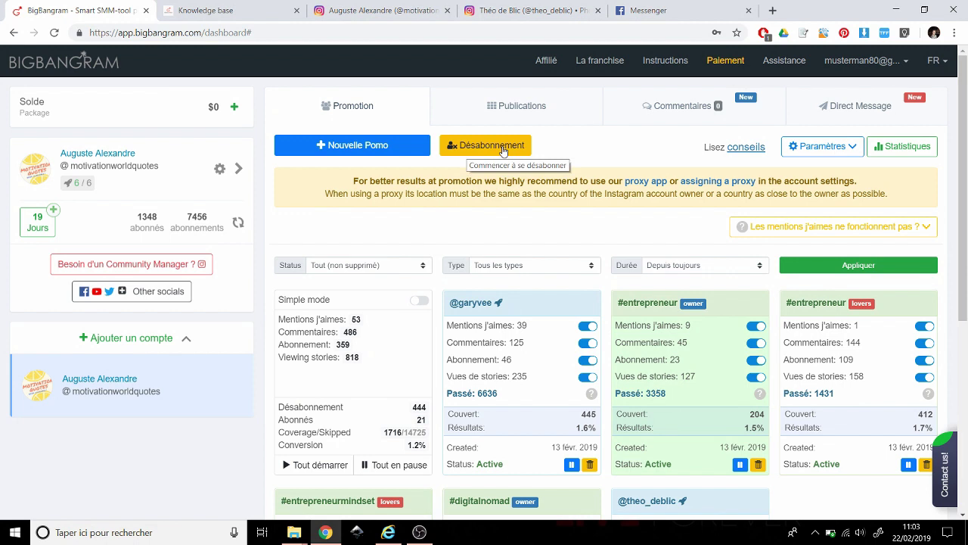
drag(175, 228, 209, 231)
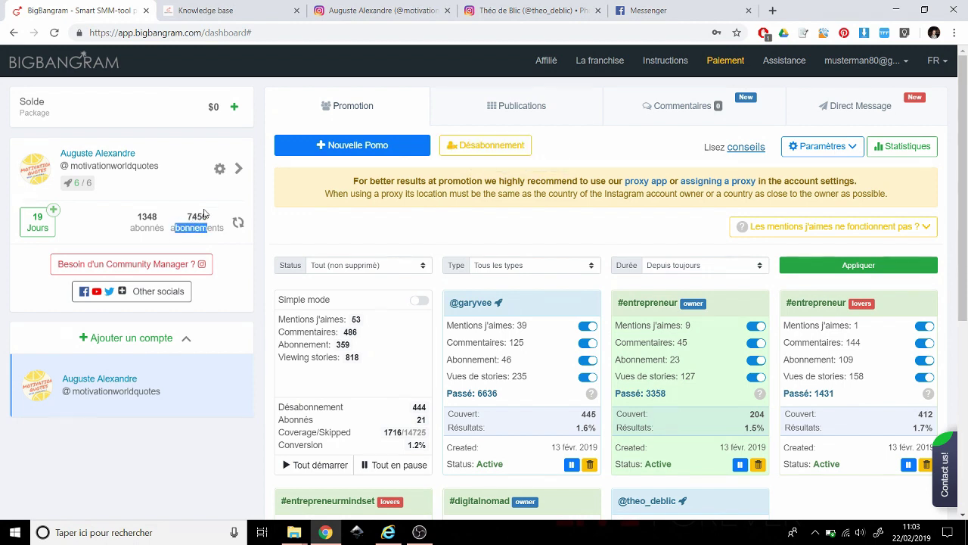
click(193, 218)
drag(138, 217, 161, 221)
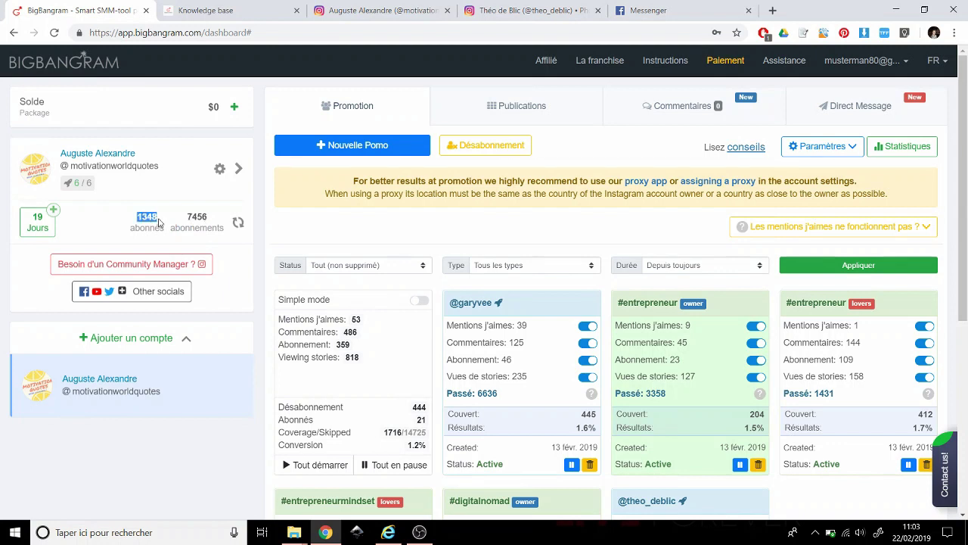
click(258, 210)
Step: View the mass unfollow settings with the number of unfollows, and close them without starting
click(499, 151)
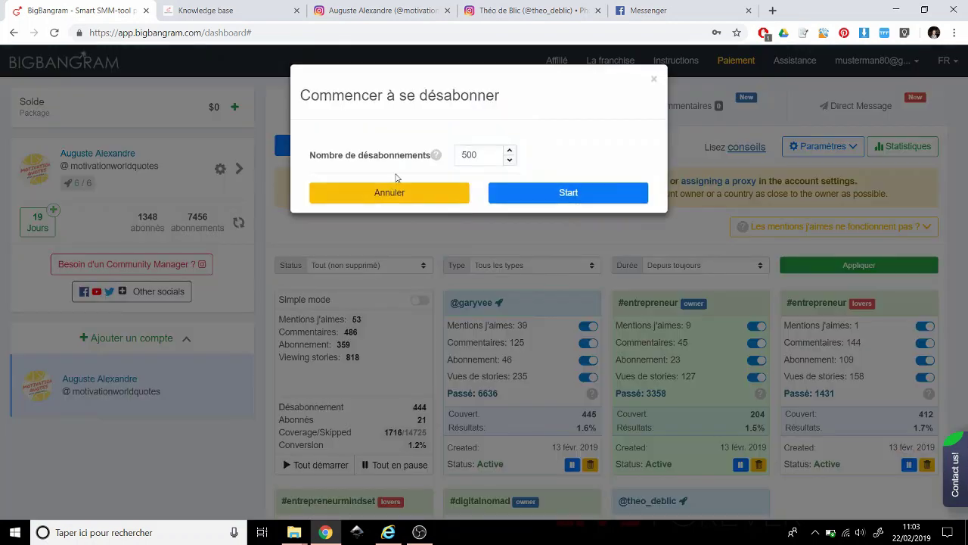
drag(478, 155, 463, 159)
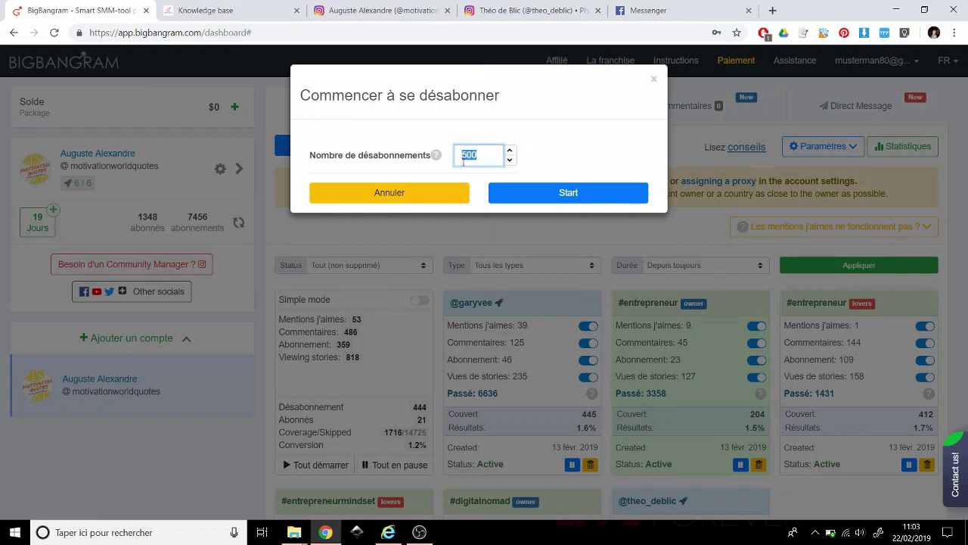
click(590, 164)
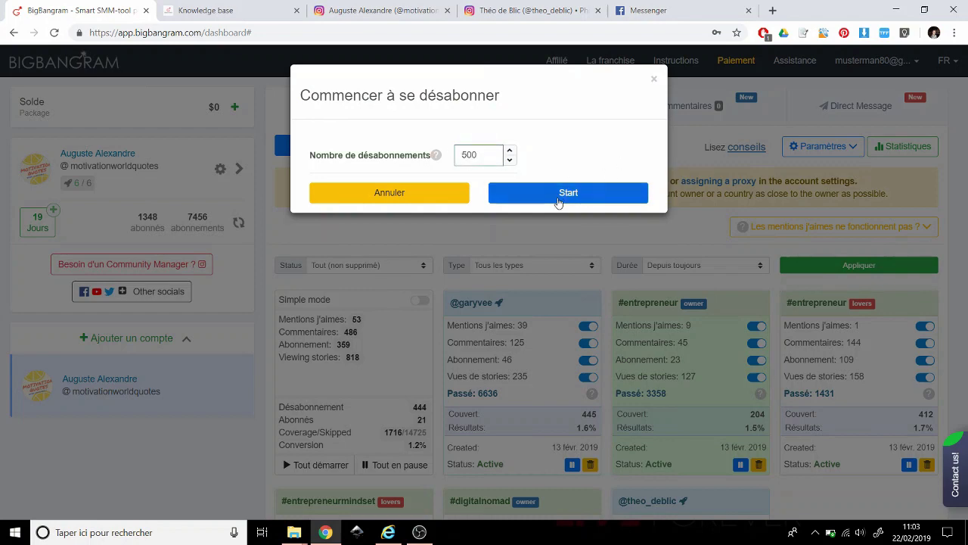
click(654, 78)
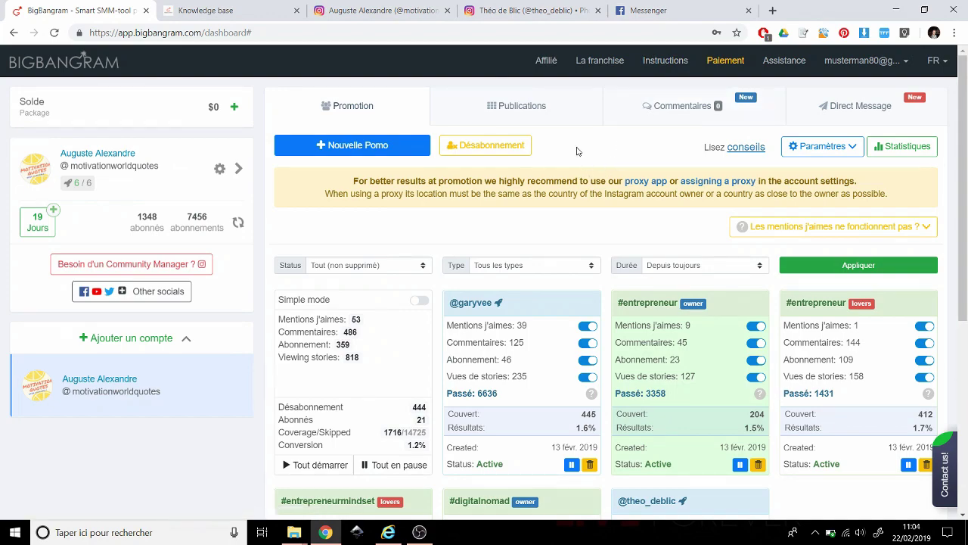
Step: Open the form for a new promotion targeting the followers of an Instagram account
scroll(576, 151, down, 2)
scroll(576, 151, up, 2)
click(383, 146)
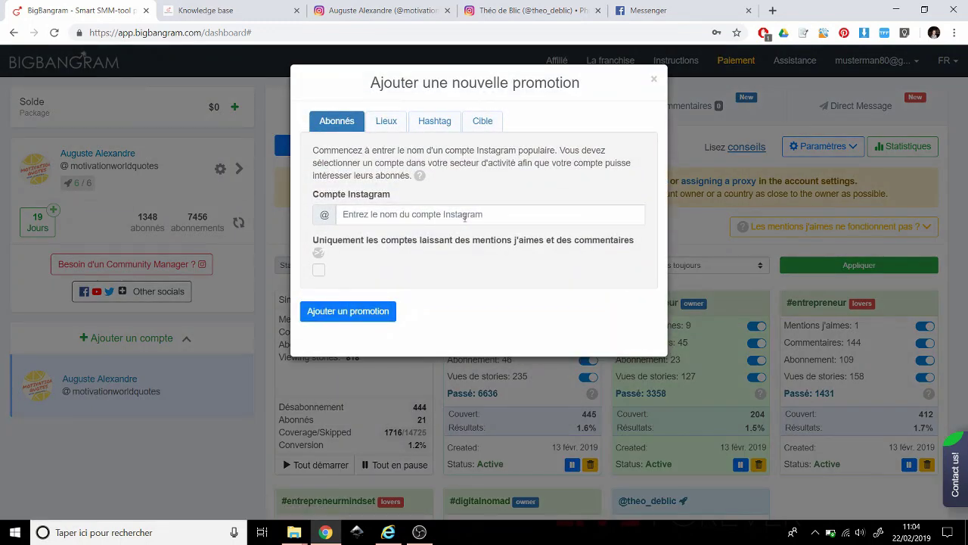
click(465, 215)
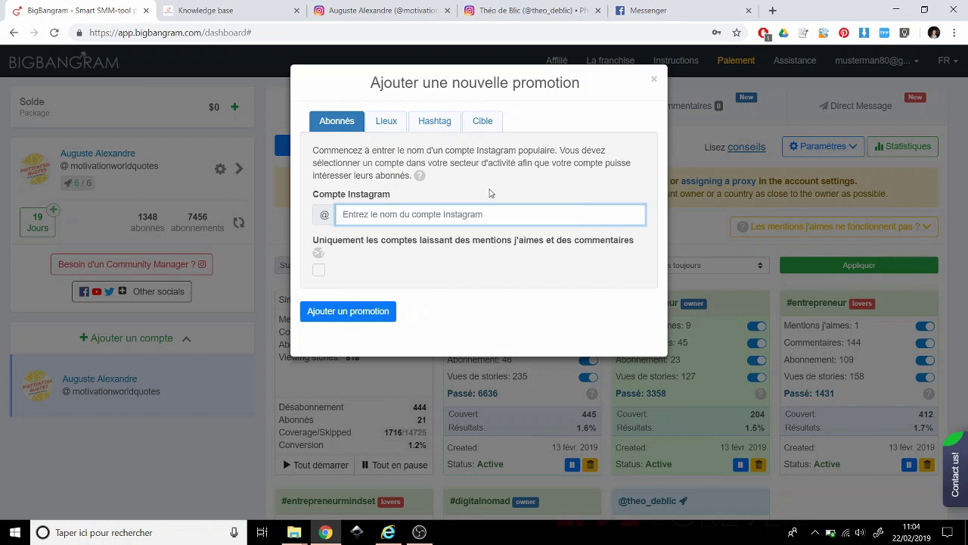
Step: Switch to the paragliding athlete's Instagram profile, look through the posts and copy the account's username
click(499, 11)
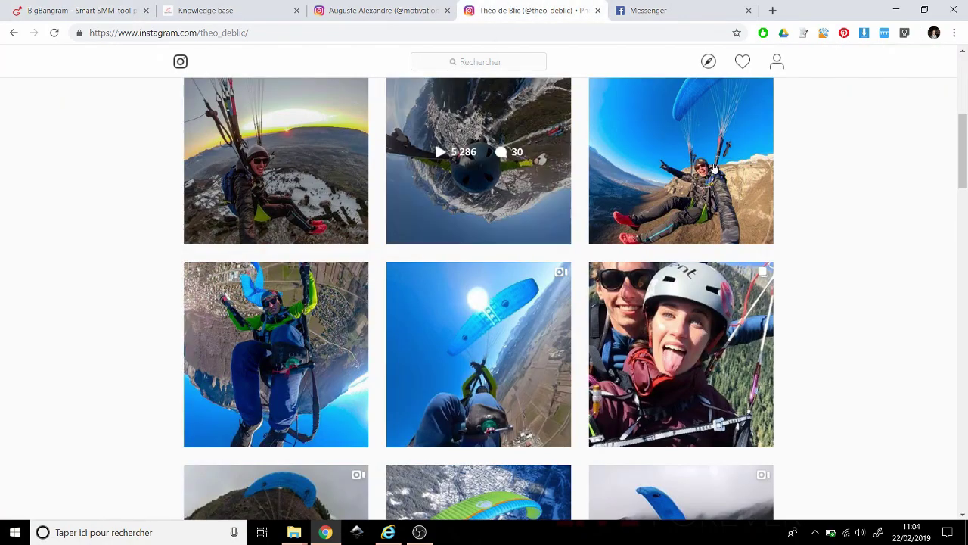
scroll(842, 185, up, 10)
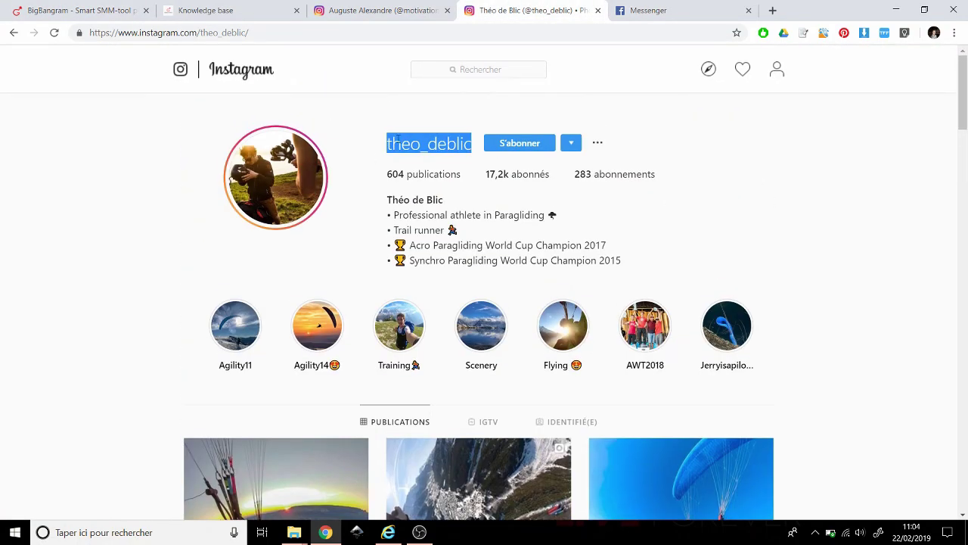
scroll(454, 155, down, 4)
scroll(457, 160, up, 4)
mouse_move(508, 177)
scroll(482, 189, down, 15)
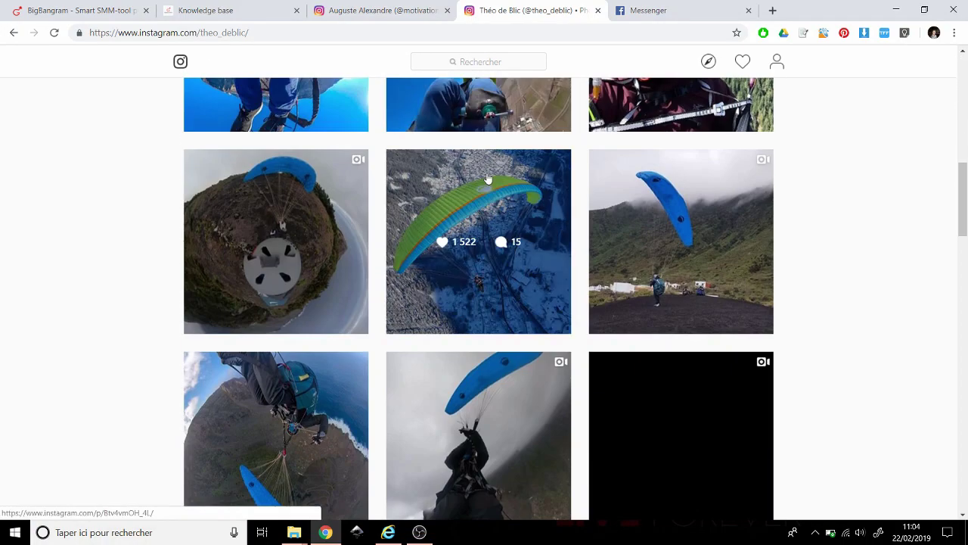
scroll(435, 216, up, 15)
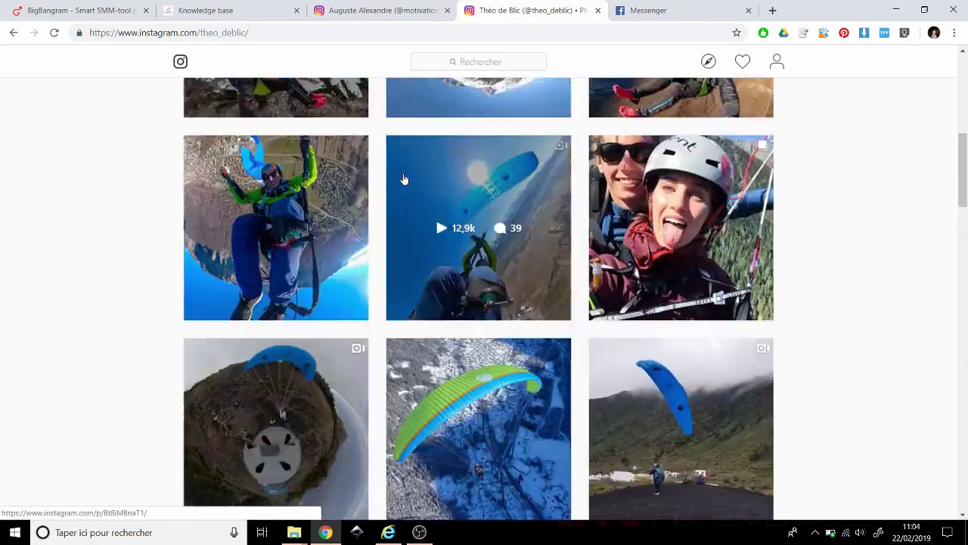
right_click(439, 143)
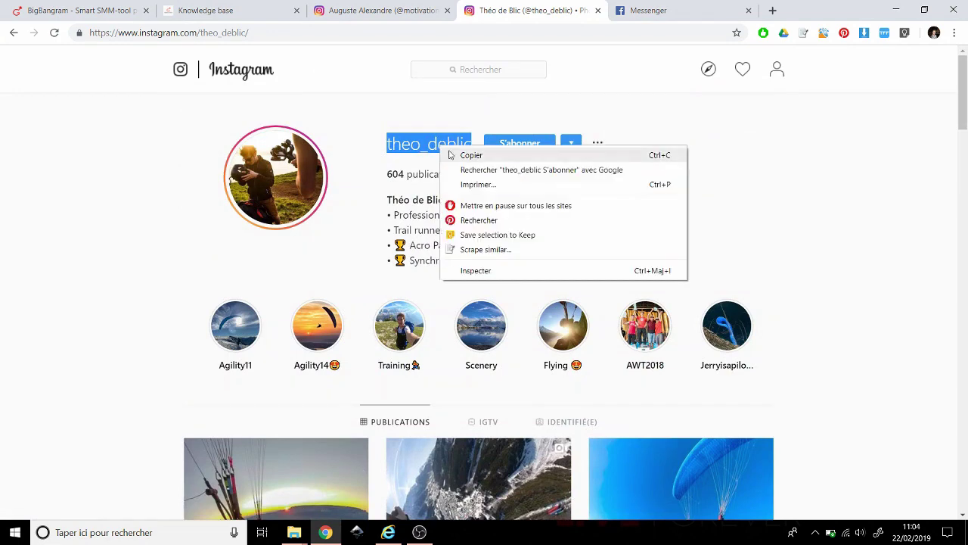
click(462, 153)
Step: Back in BigBangram, paste the username into the new promotion, limit it to accounts leaving likes and comments, and close the form without adding it
click(333, 9)
click(241, 8)
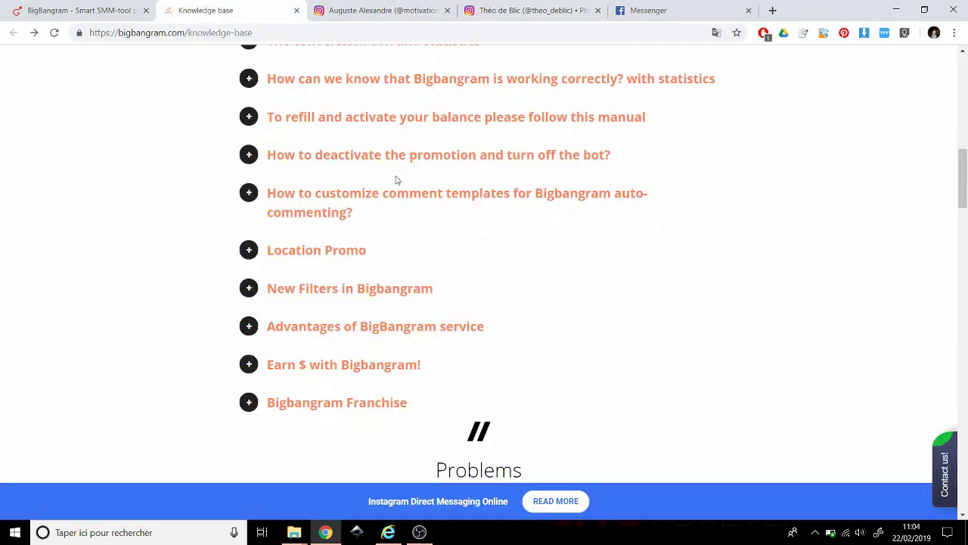
click(27, 6)
right_click(420, 215)
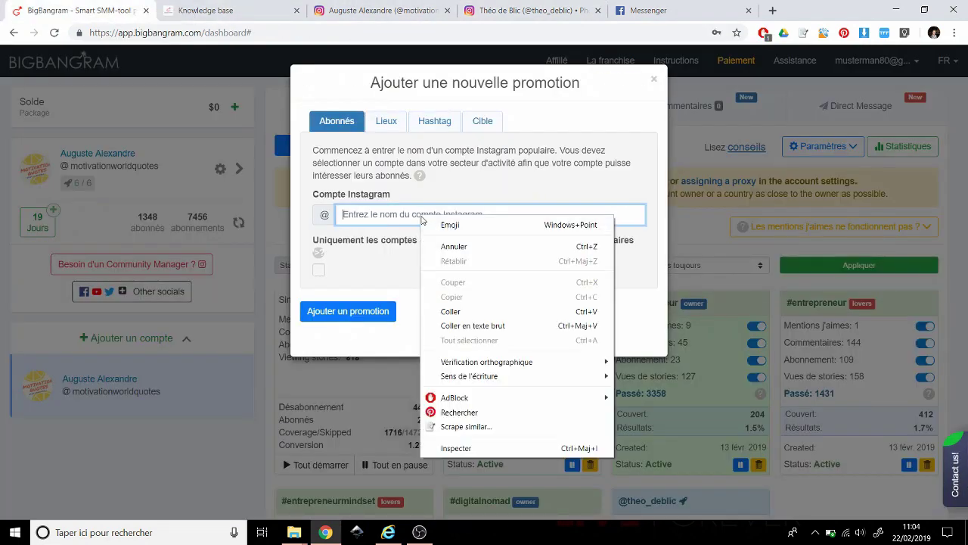
click(451, 312)
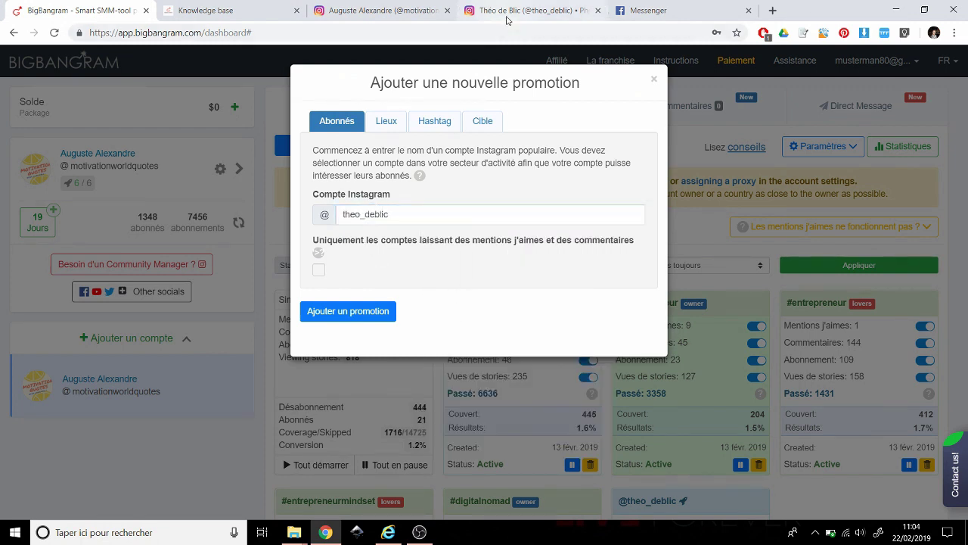
click(319, 273)
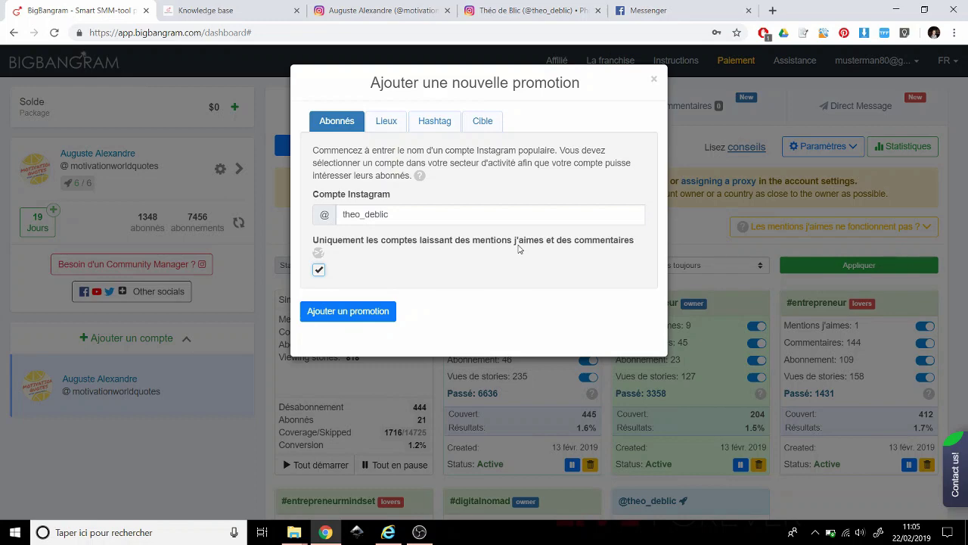
click(654, 79)
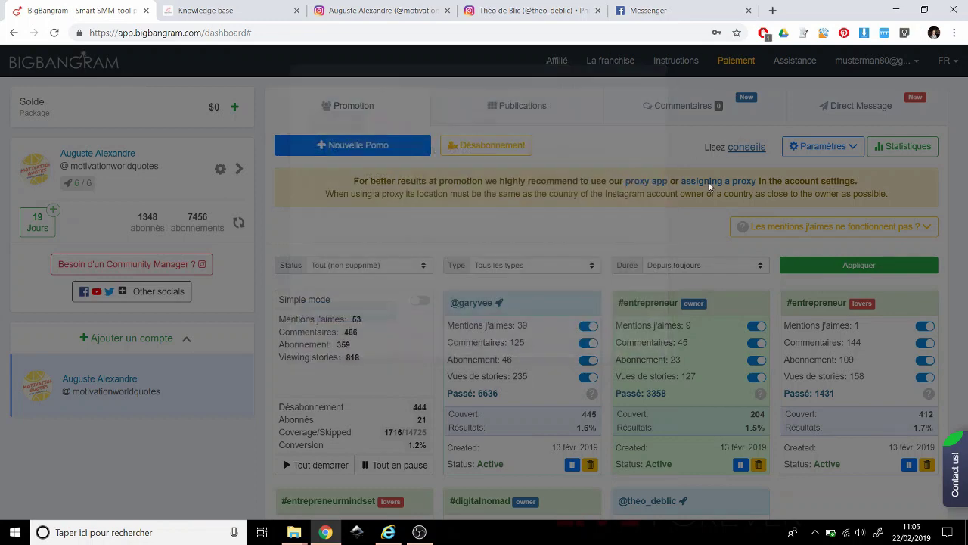
Step: Check the results figure on the existing promotion card for the paragliding athlete's account
scroll(769, 259, down, 3)
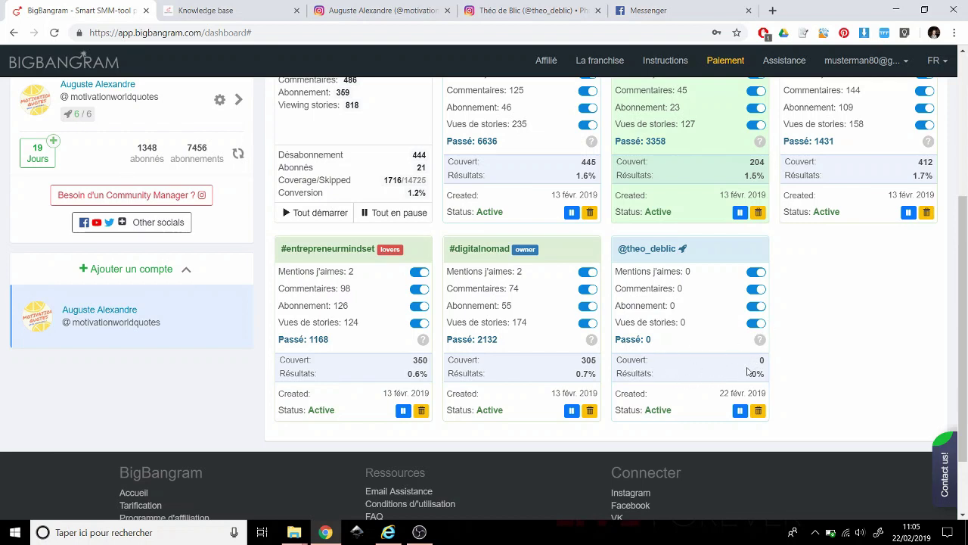
drag(755, 372, 747, 375)
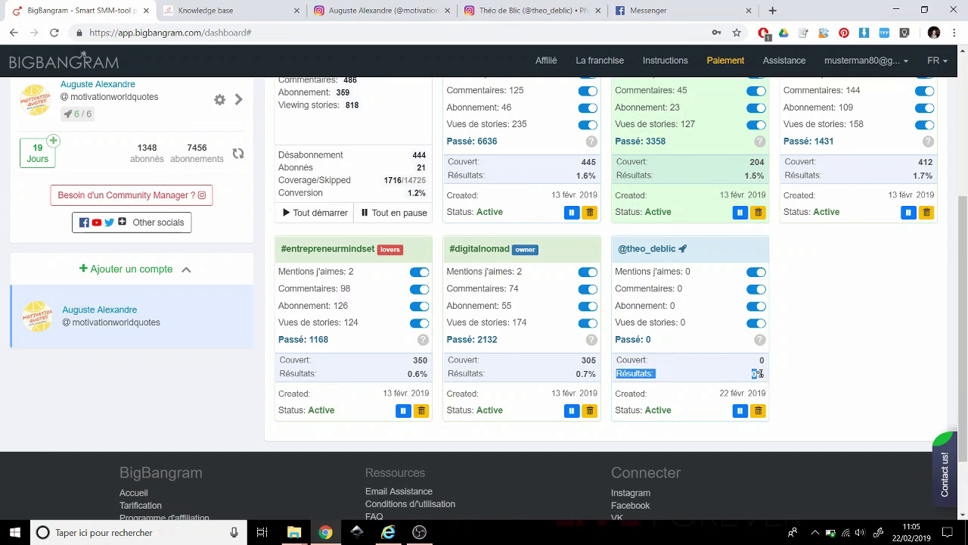
click(802, 382)
scroll(786, 287, up, 1)
scroll(787, 318, down, 2)
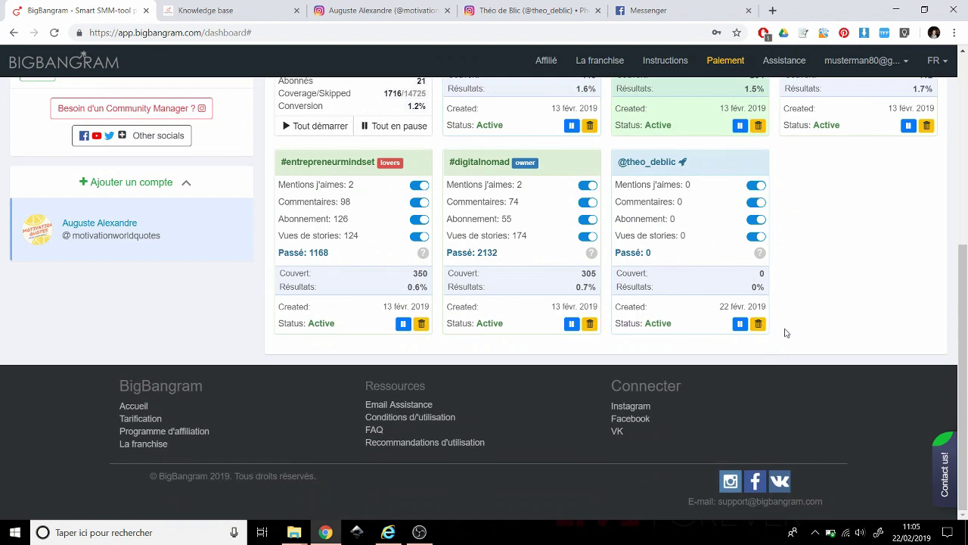
click(739, 324)
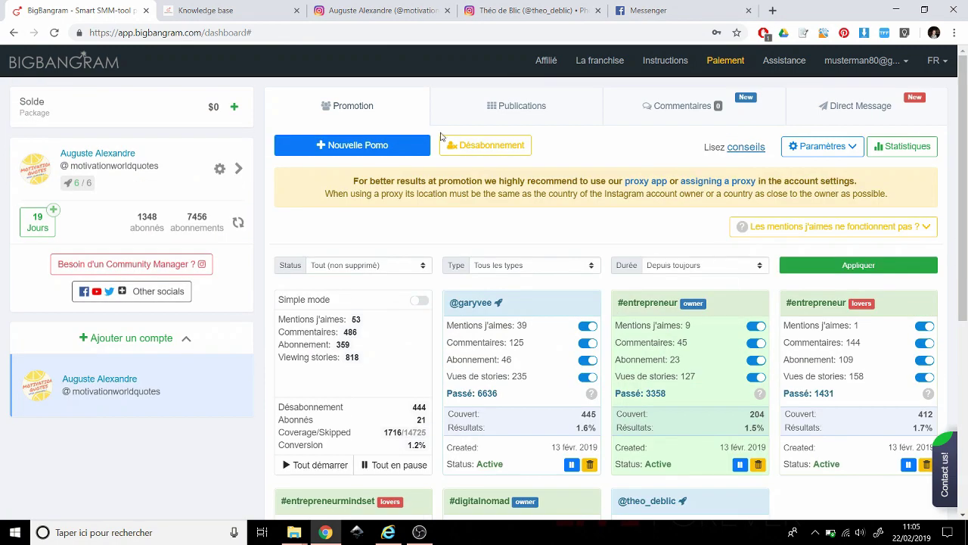
Step: Review the Lieux, Hashtag (Diffuseur and J'aimes) and Cible targeting options of a new promotion, and close the form without adding one
click(393, 144)
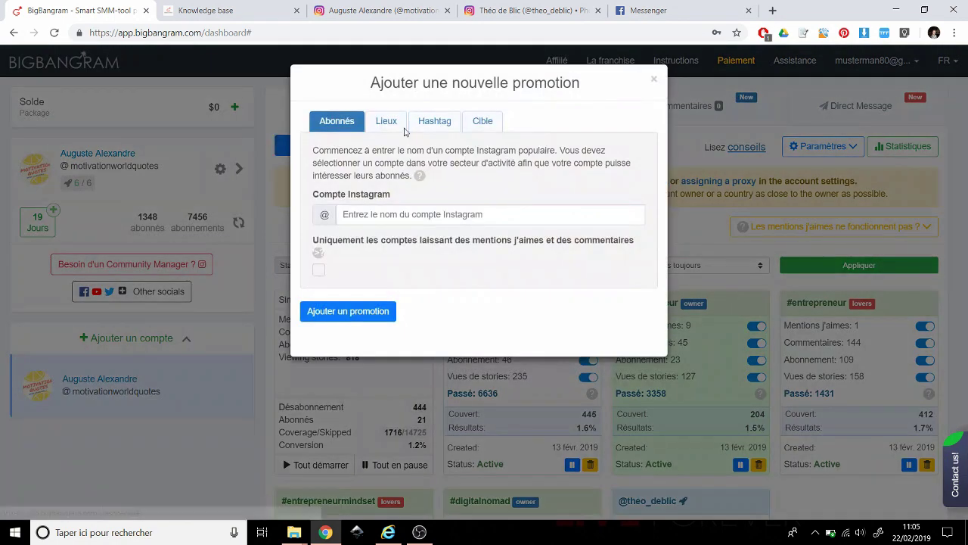
click(390, 122)
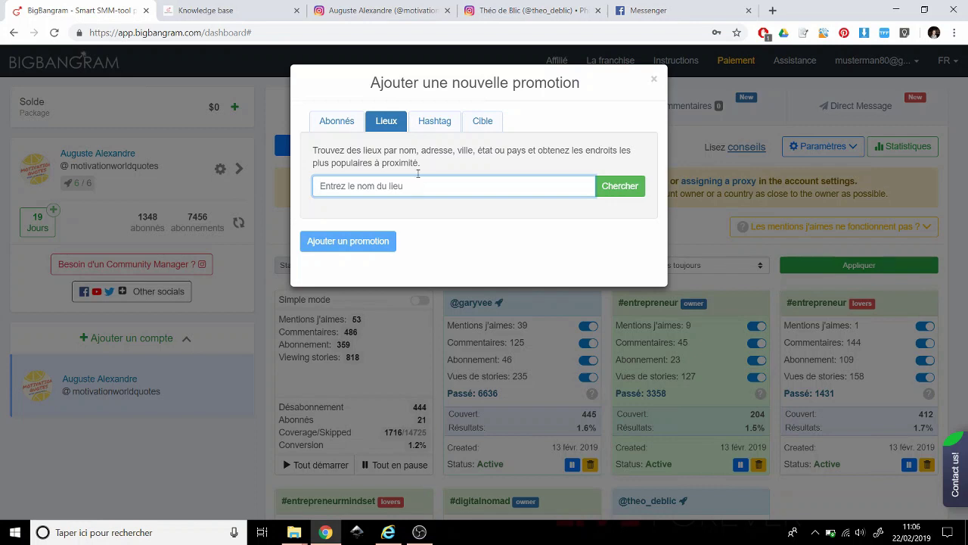
click(434, 127)
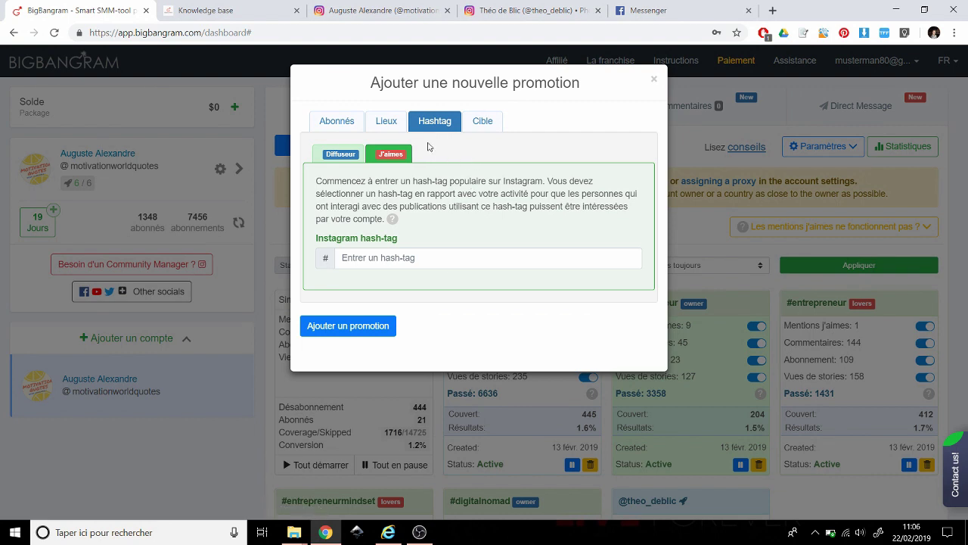
click(354, 155)
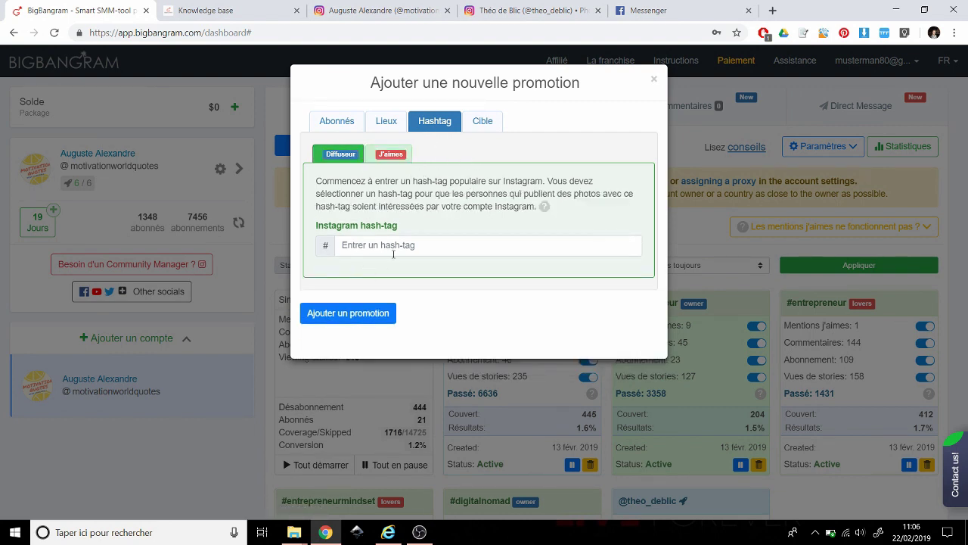
click(401, 247)
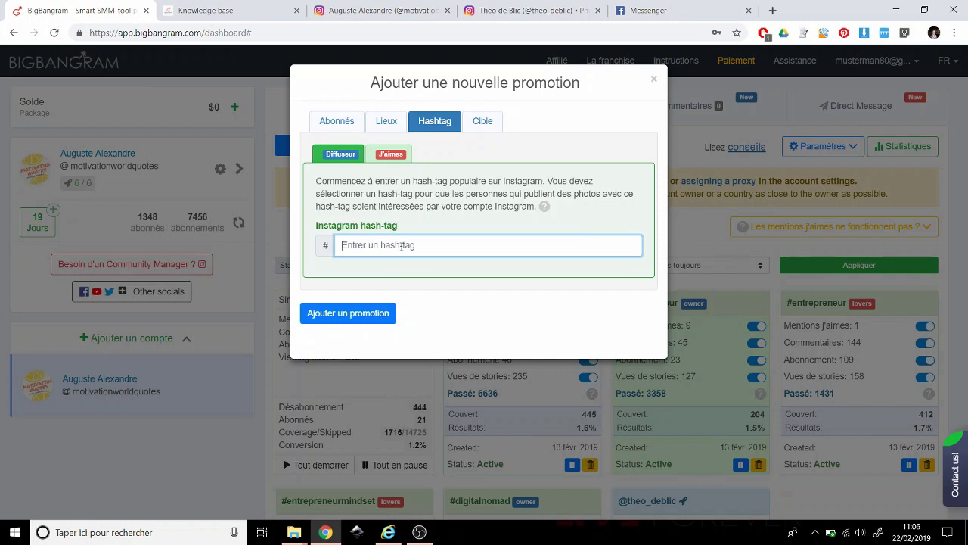
click(391, 155)
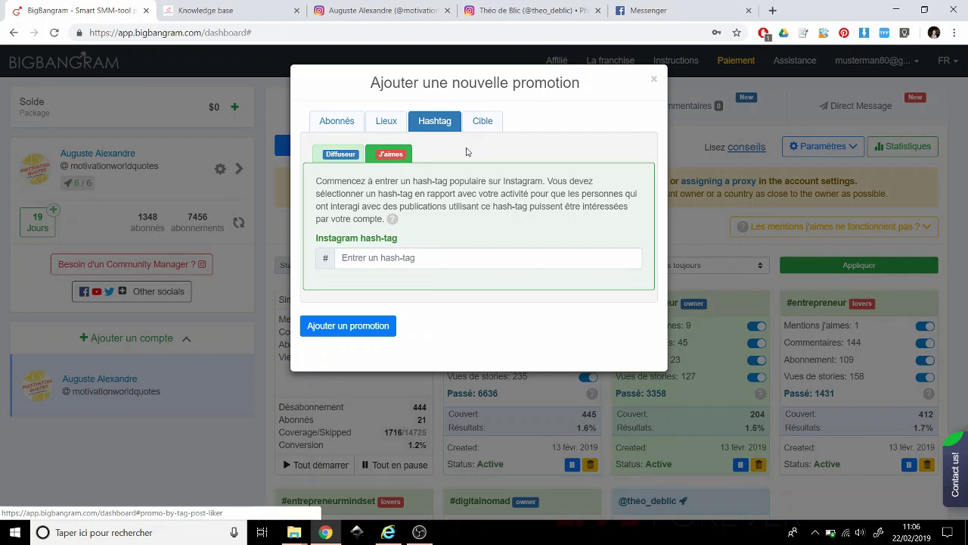
click(488, 125)
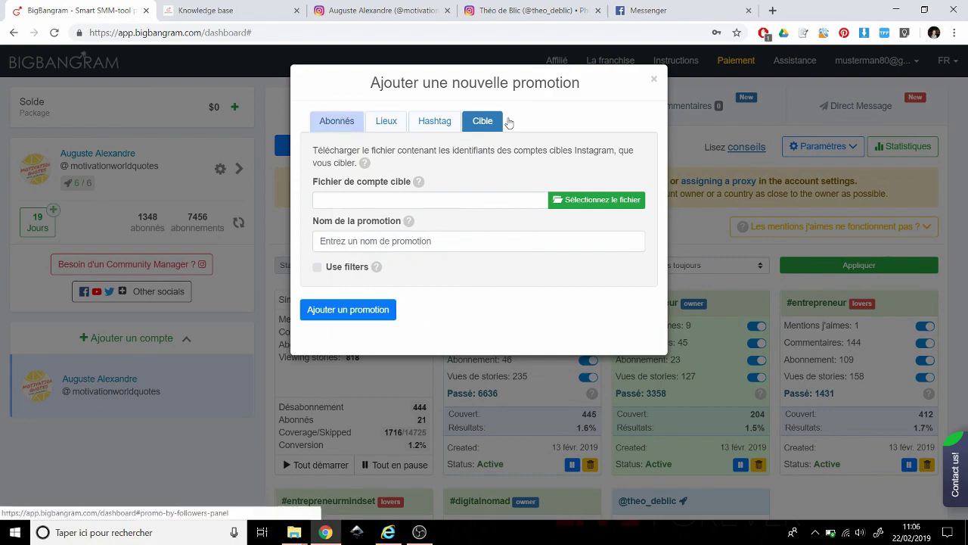
click(654, 80)
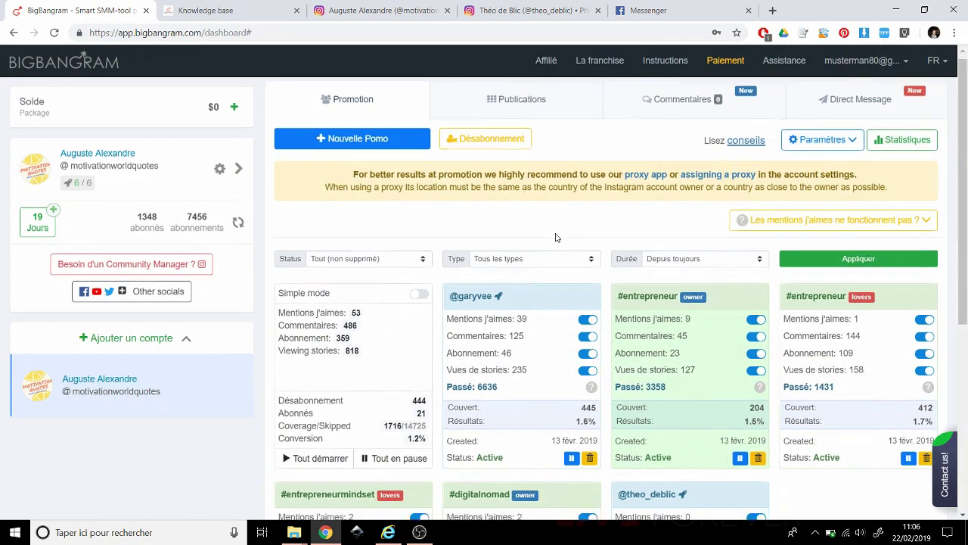
scroll(559, 238, down, 4)
scroll(582, 237, up, 2)
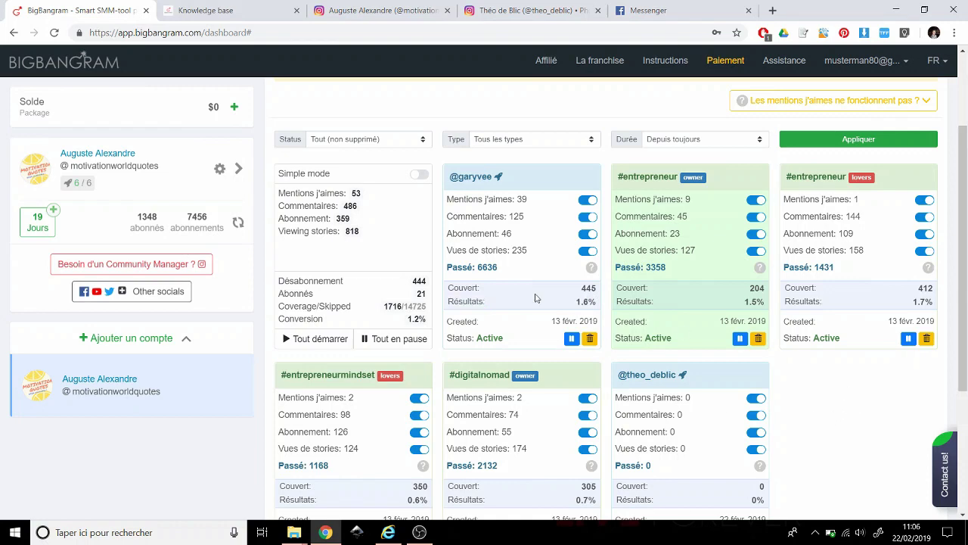
drag(578, 301, 590, 301)
click(837, 400)
scroll(837, 400, down, 5)
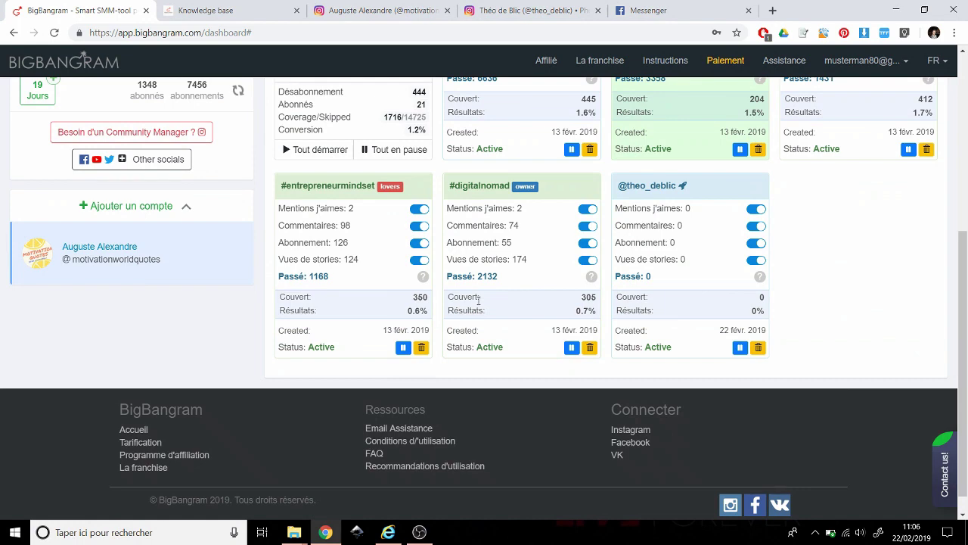
scroll(481, 305, up, 4)
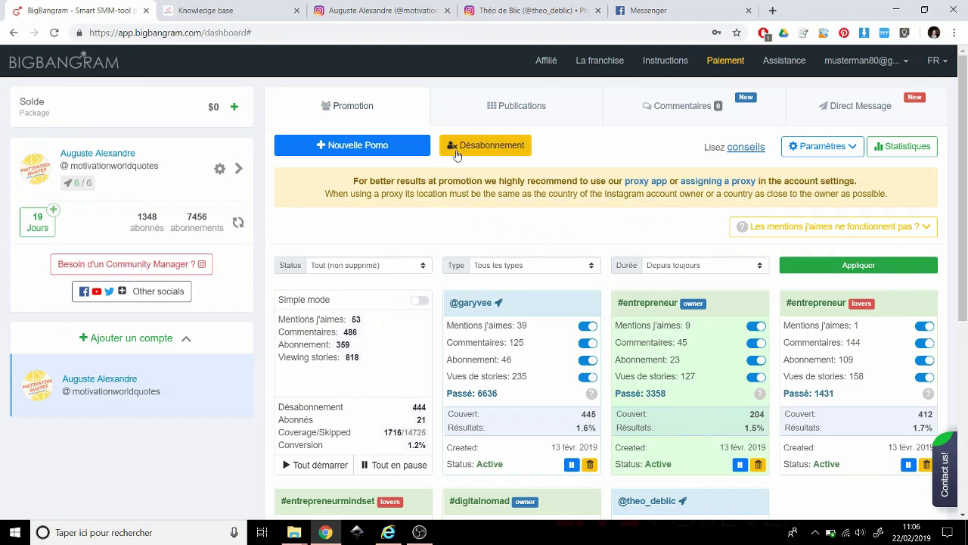
scroll(729, 189, down, 2)
scroll(738, 189, up, 2)
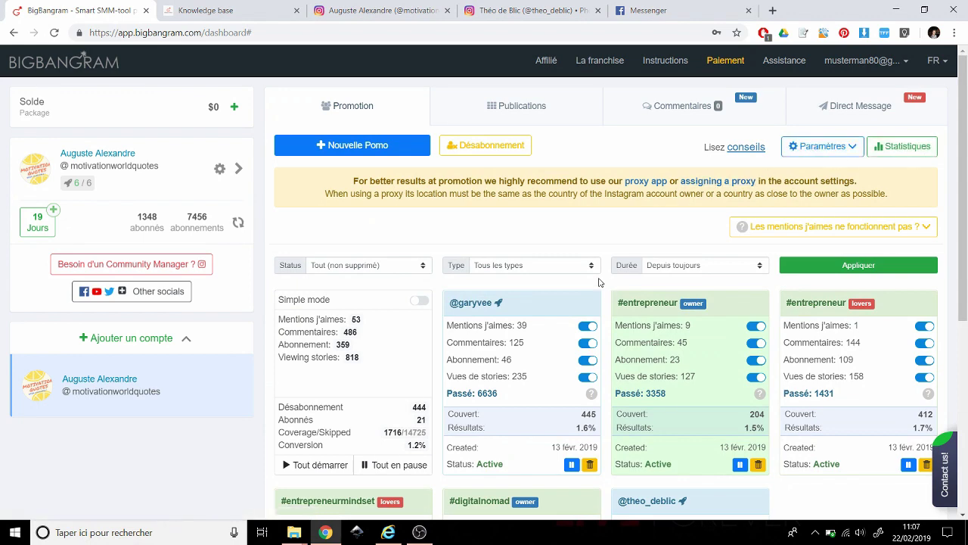
Step: Open the promotion settings and examine the action options, including the help and choices for the promotion speed
click(838, 155)
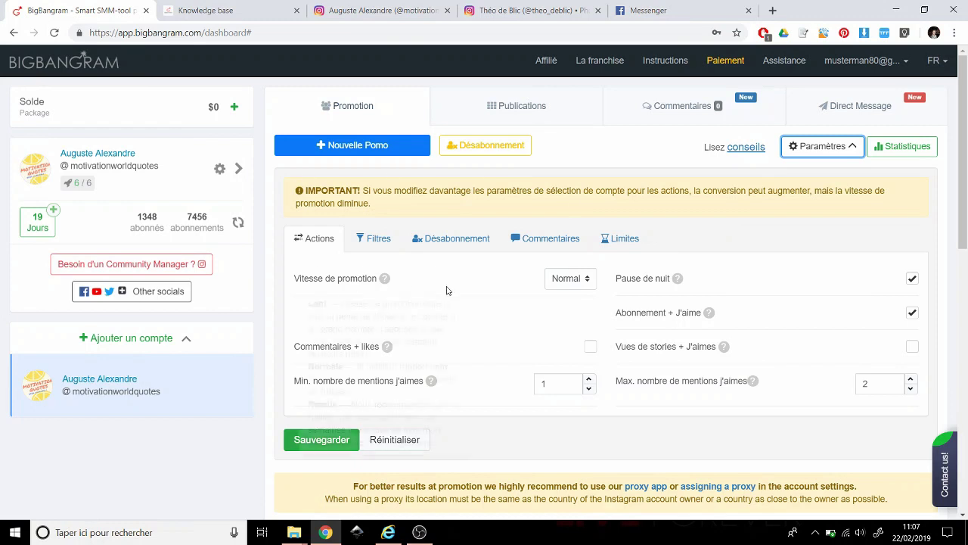
mouse_move(385, 278)
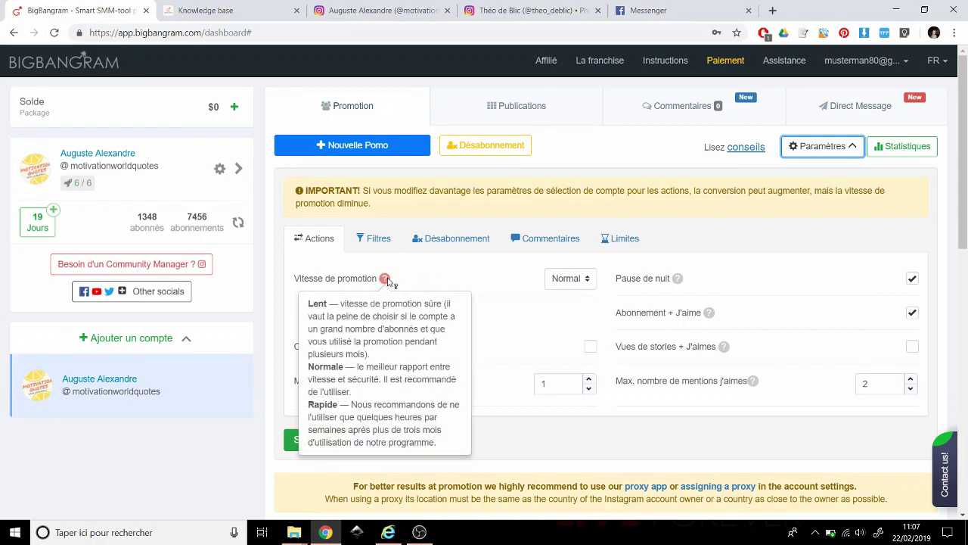
scroll(479, 282, down, 3)
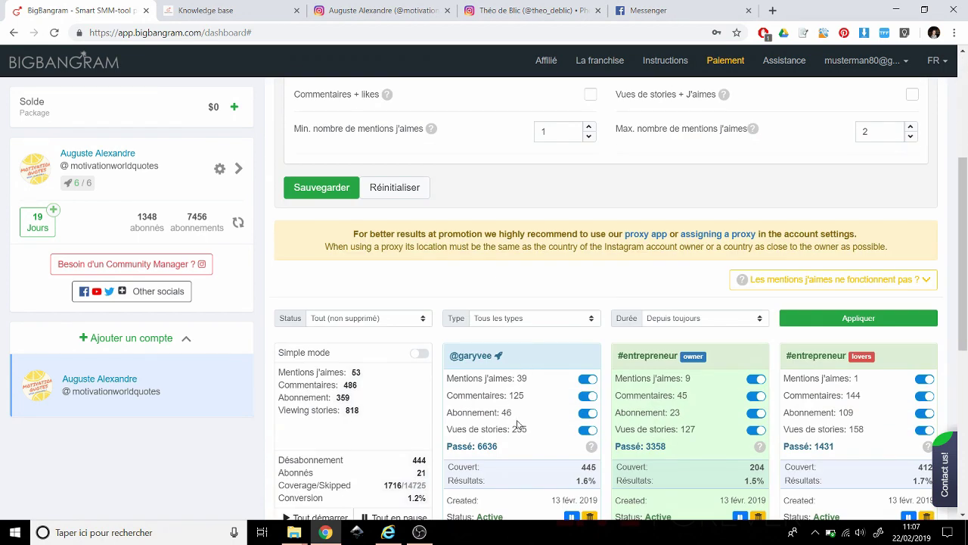
scroll(537, 424, up, 3)
click(581, 281)
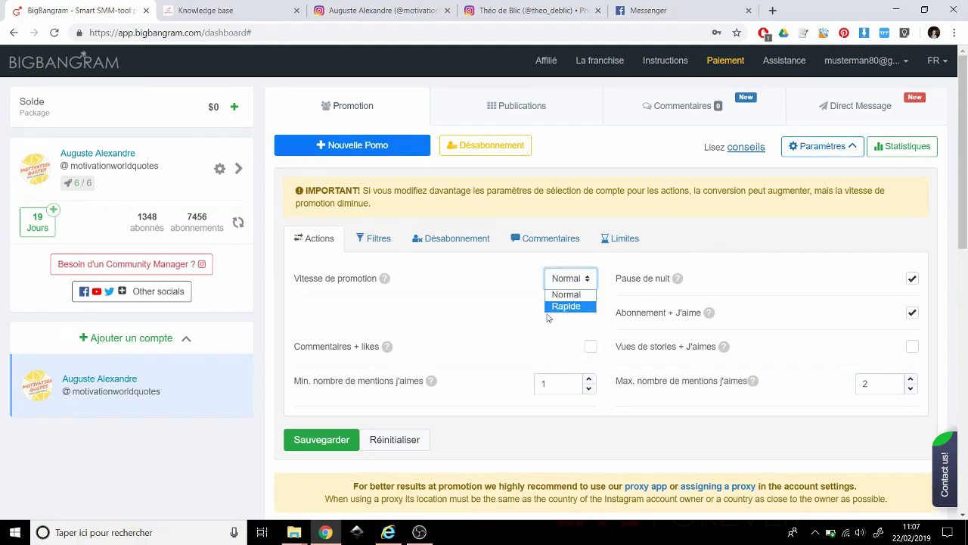
click(508, 316)
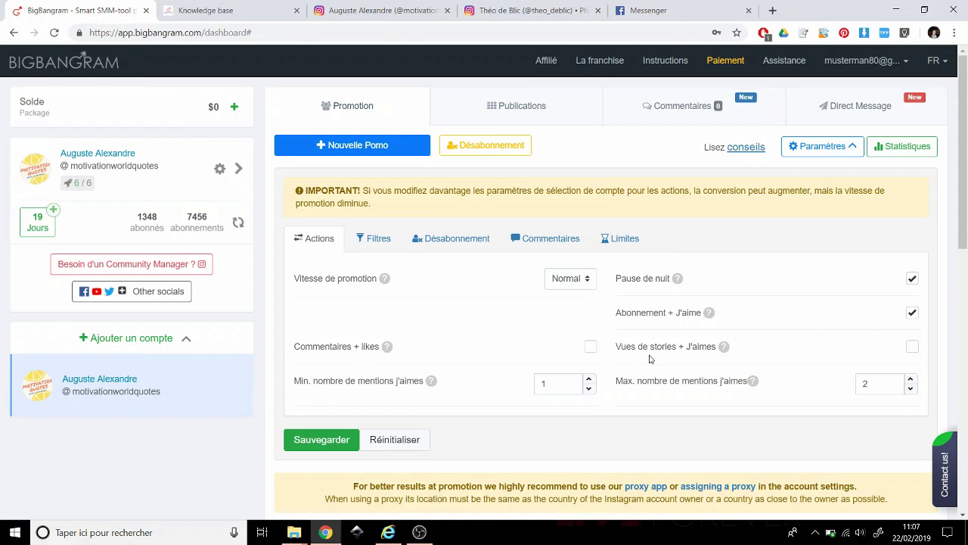
click(911, 347)
click(590, 346)
Step: Open the filter settings, preview the gender filter's sex options and leave the filter disabled
click(378, 239)
scroll(430, 302, down, 2)
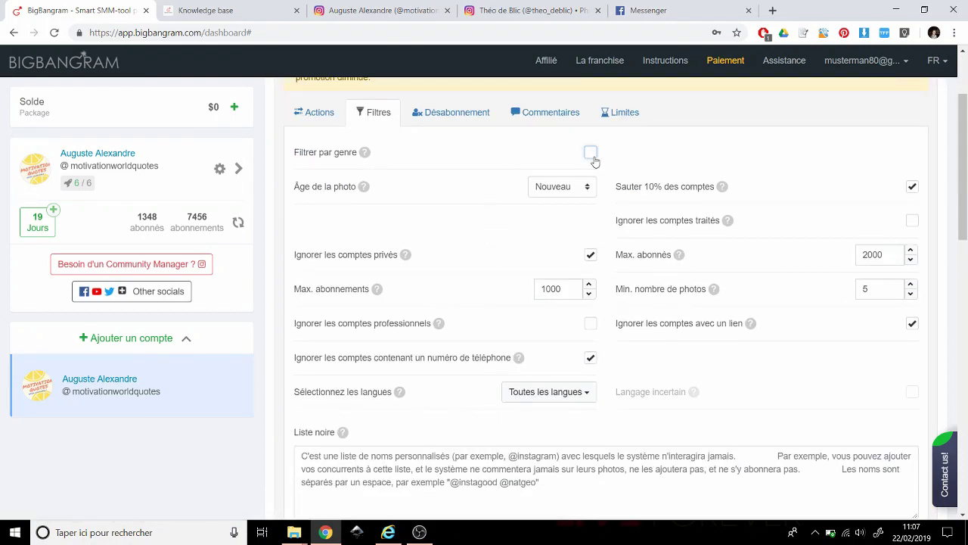
click(590, 153)
click(592, 154)
click(591, 153)
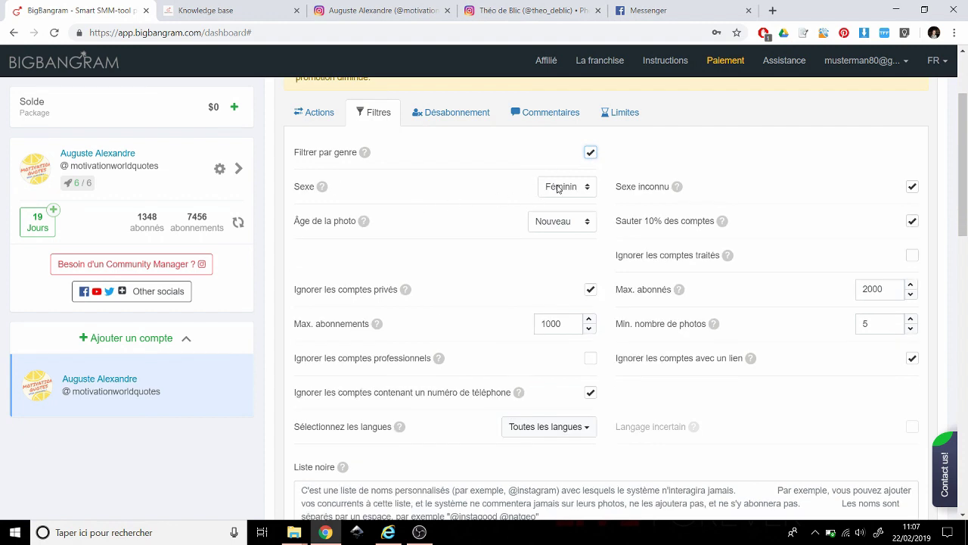
click(568, 186)
click(574, 187)
click(591, 154)
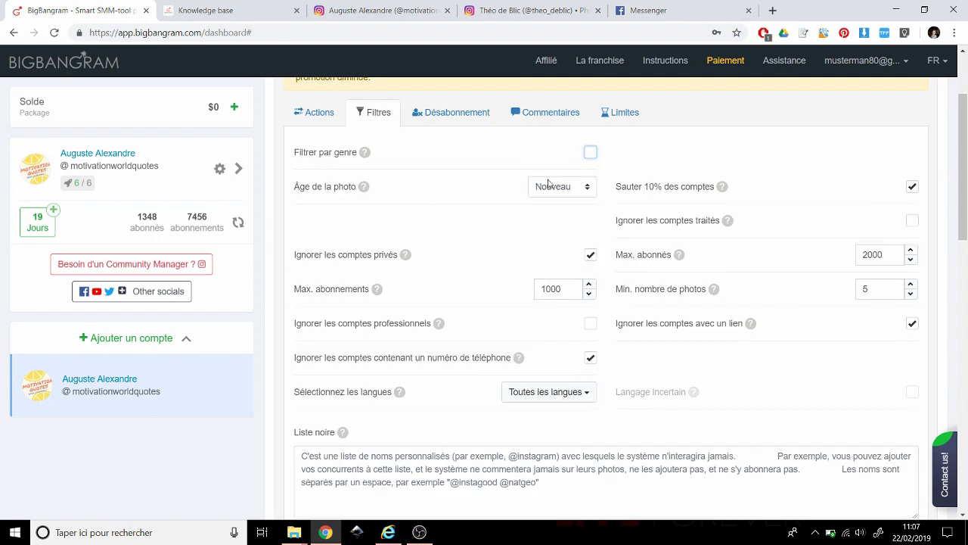
Step: Look through the available photo age choices in the filters, keeping Nouveau
click(570, 194)
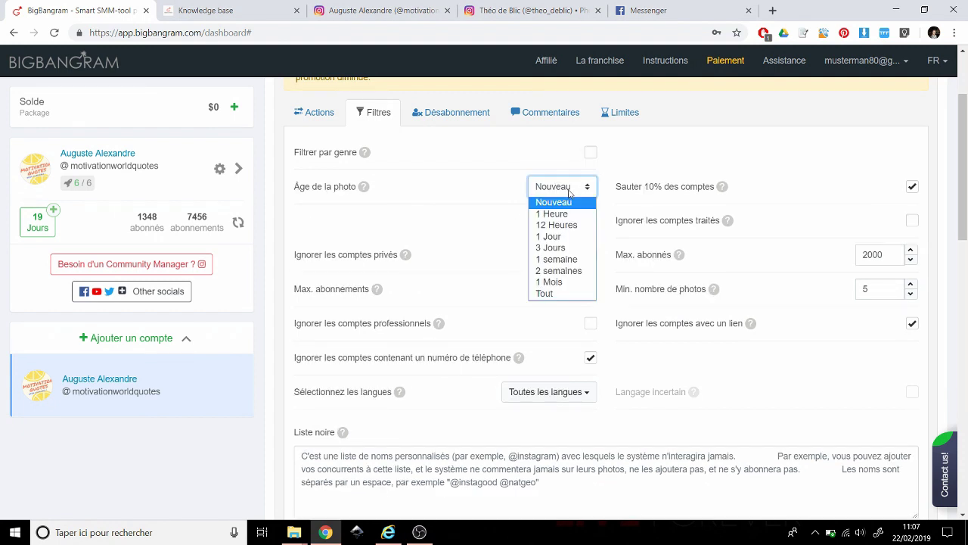
click(569, 194)
click(570, 194)
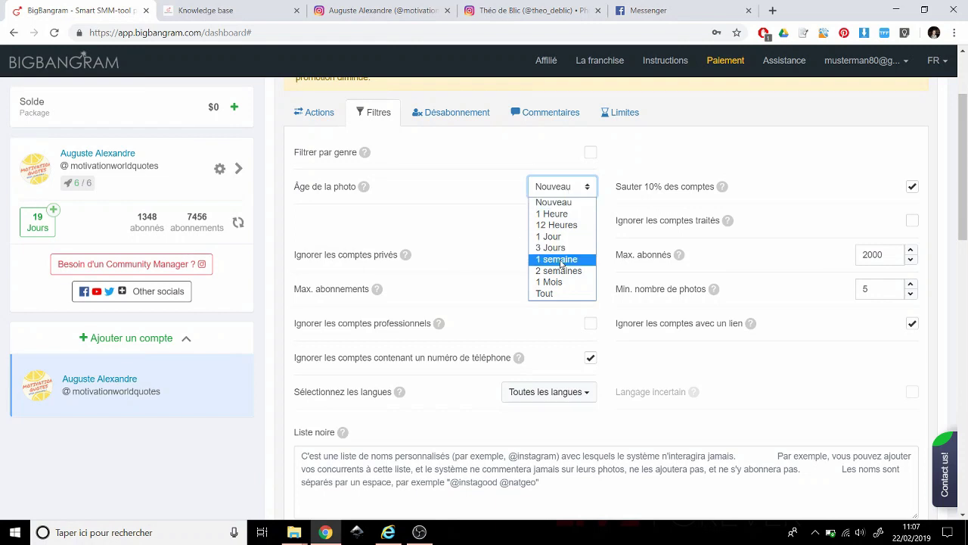
click(475, 207)
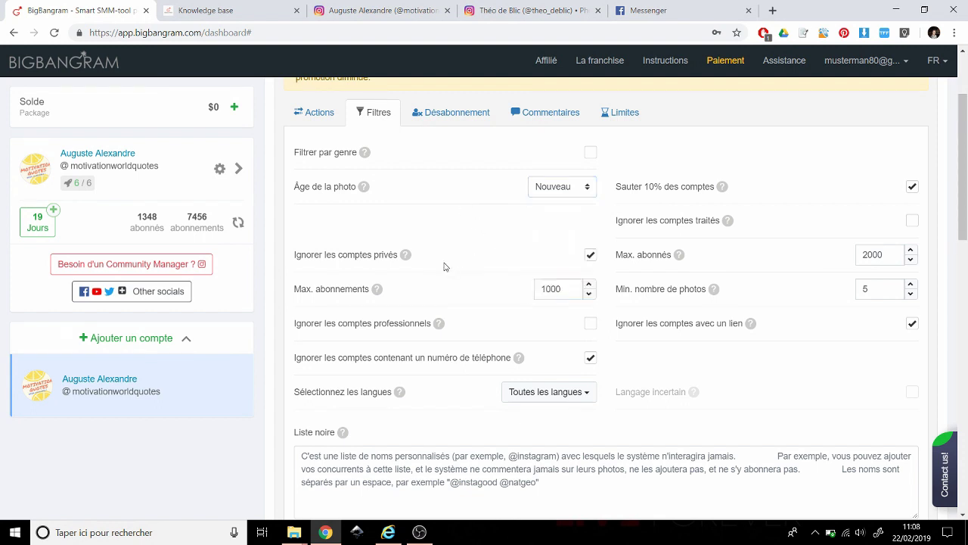
Step: Look through the language choices in the filters and close the list, keeping all languages
click(590, 326)
scroll(516, 371, down, 2)
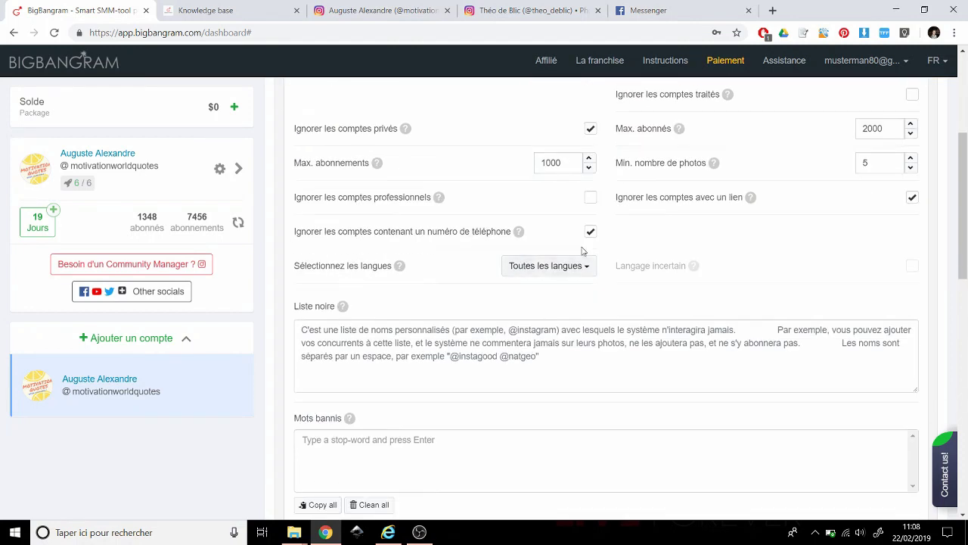
click(548, 266)
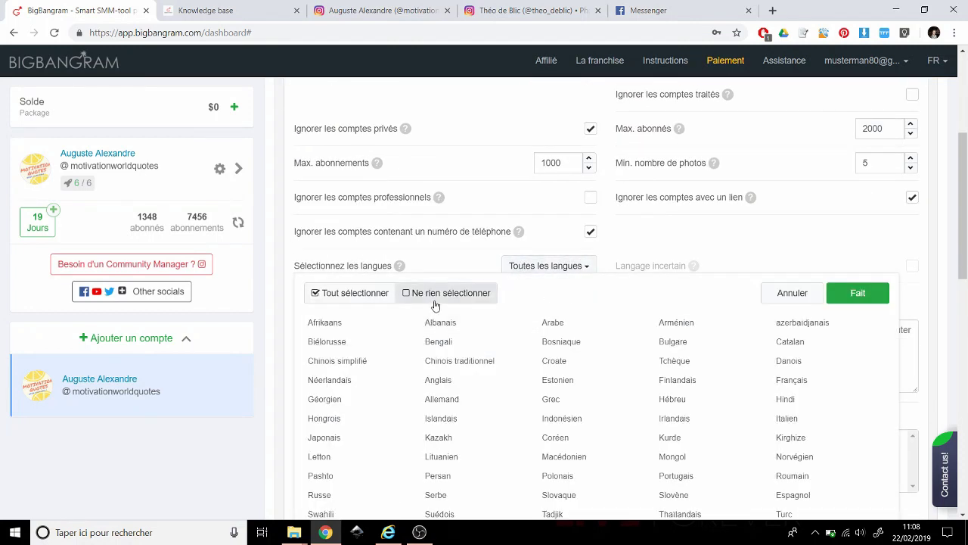
click(577, 262)
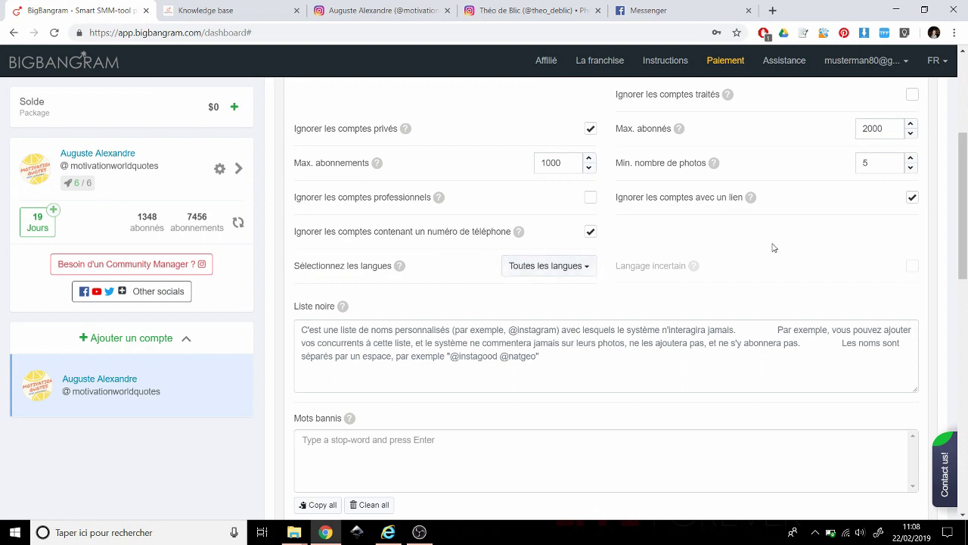
Step: Review the remaining account filters, including the follower and photo limits, the blacklist and the banned words
scroll(843, 302, up, 2)
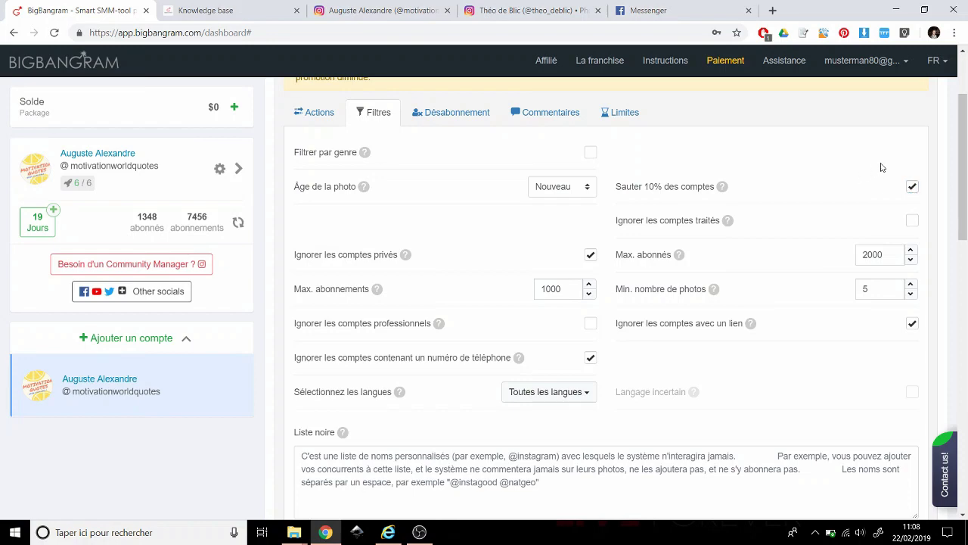
scroll(794, 210, down, 2)
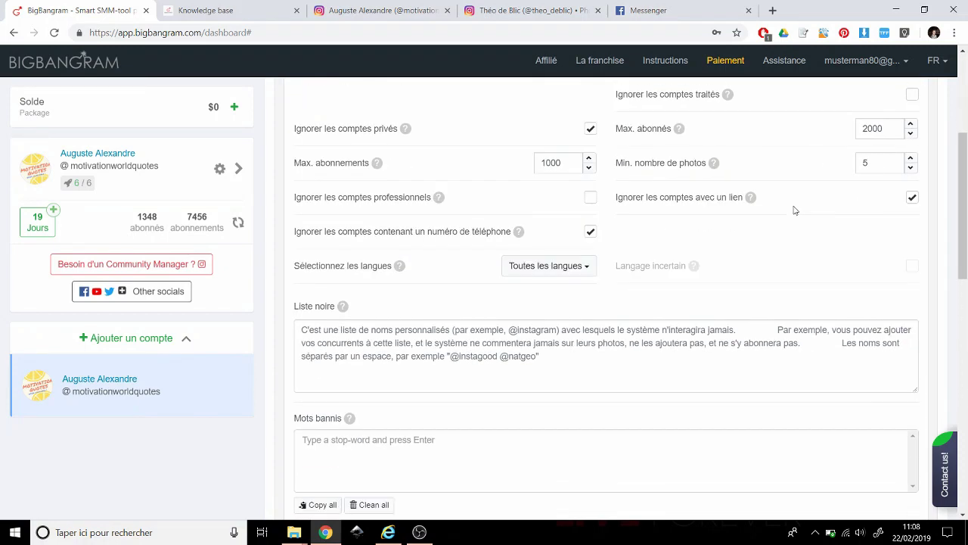
scroll(795, 209, down, 2)
scroll(795, 209, down, 4)
scroll(468, 152, up, 7)
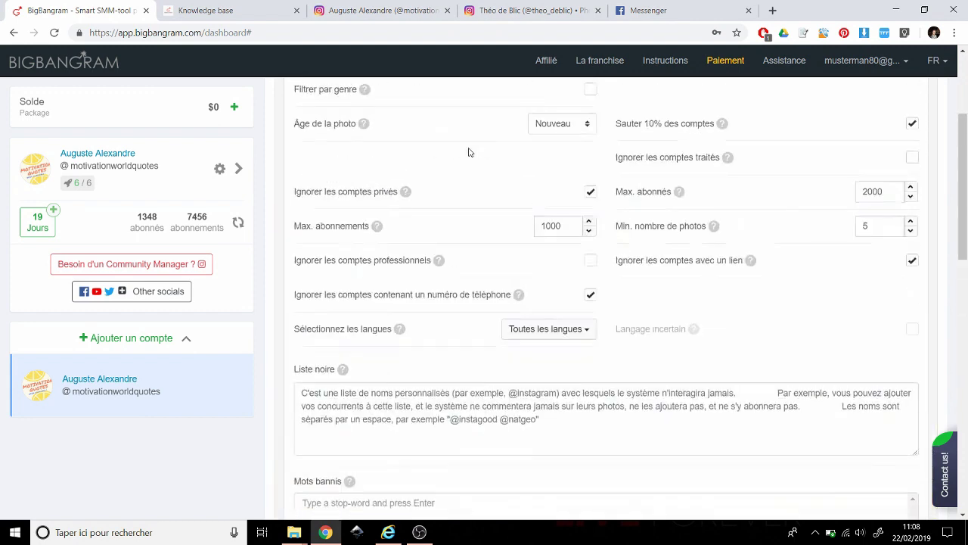
Step: Open the unfollow settings and examine the limits, the actions allowed during unfollowing and the whitelist
scroll(468, 152, up, 3)
click(449, 238)
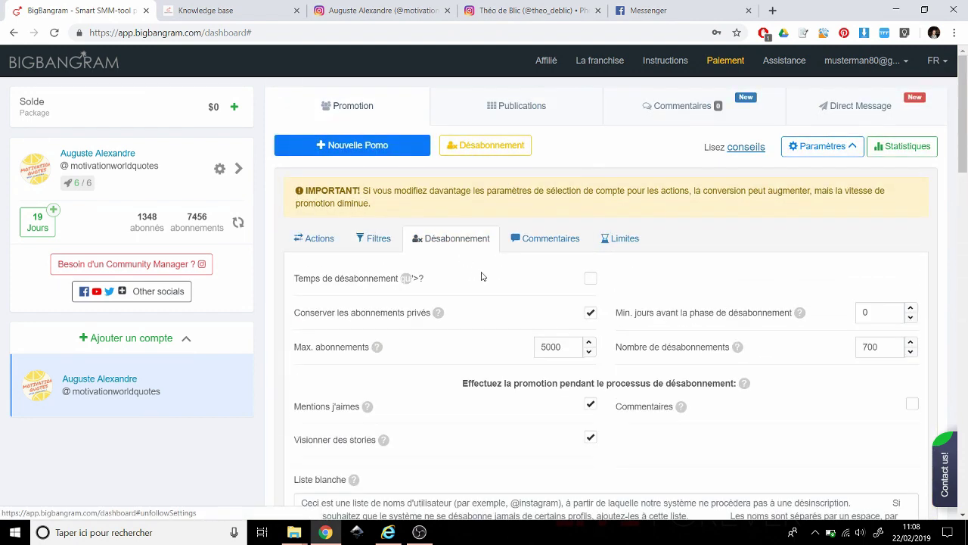
scroll(477, 324, down, 3)
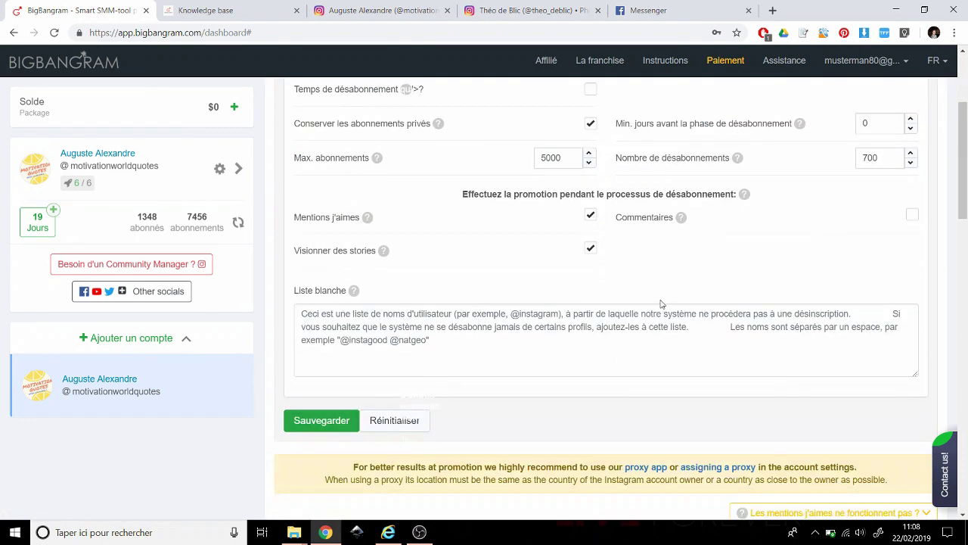
scroll(661, 302, up, 2)
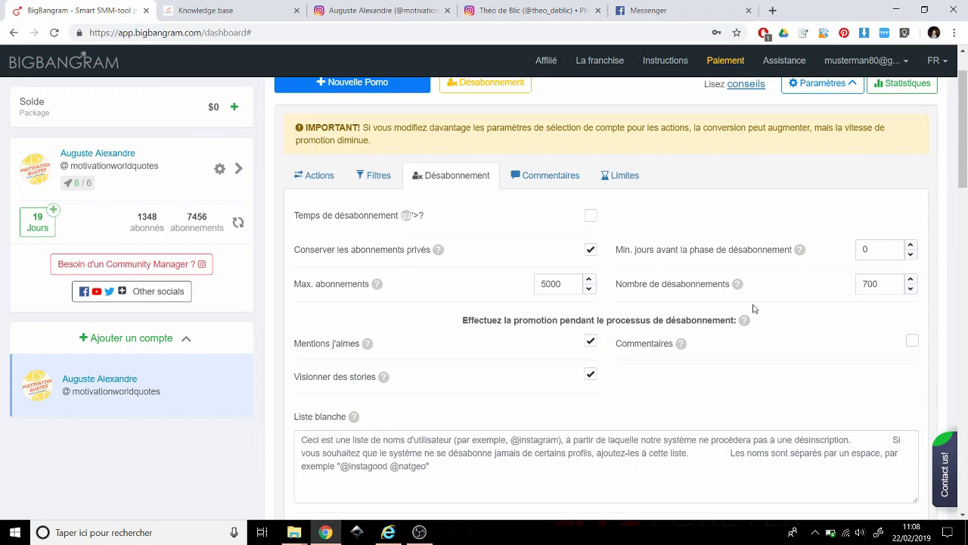
scroll(751, 314, up, 1)
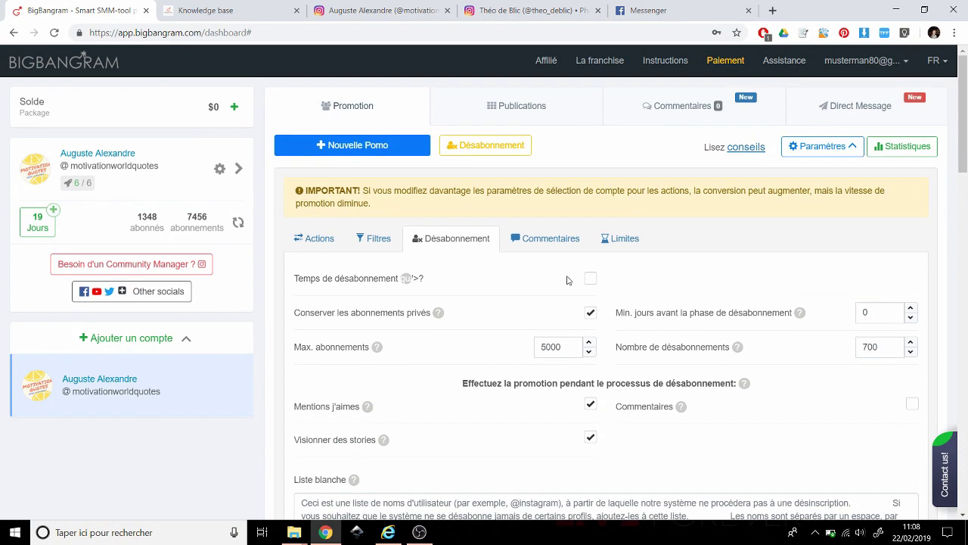
Step: Open the comment settings of the promotion and look through the list of automatic comment templates
click(560, 237)
scroll(783, 290, down, 1)
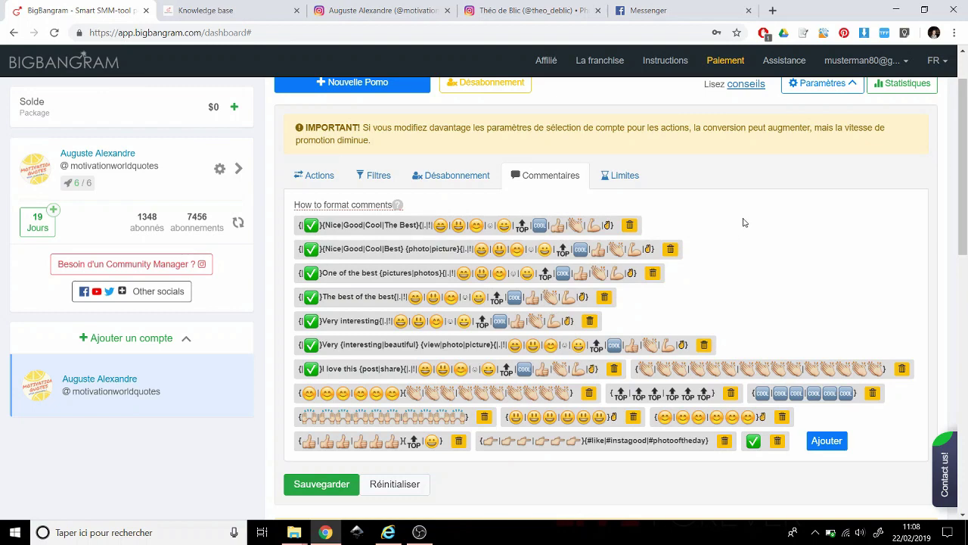
scroll(747, 219, down, 4)
scroll(748, 220, up, 3)
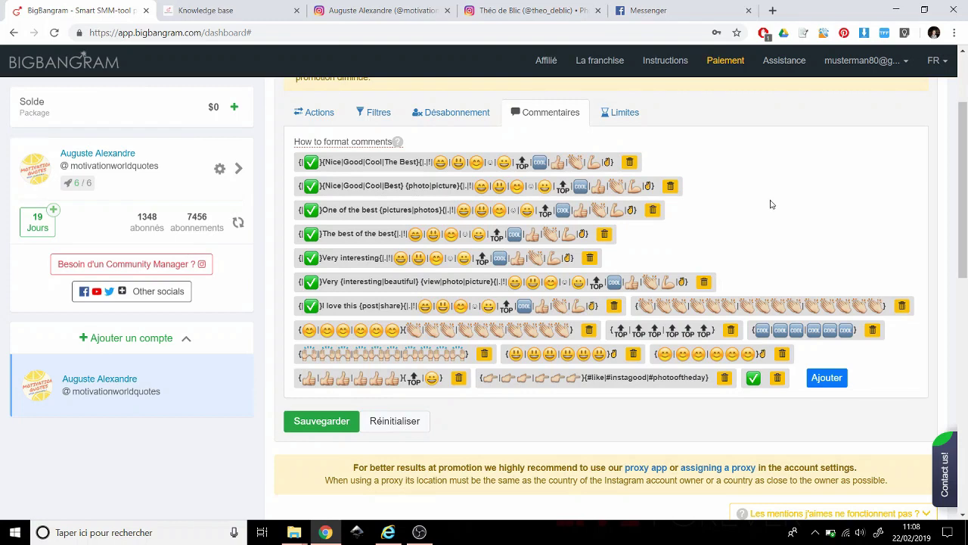
scroll(771, 204, up, 3)
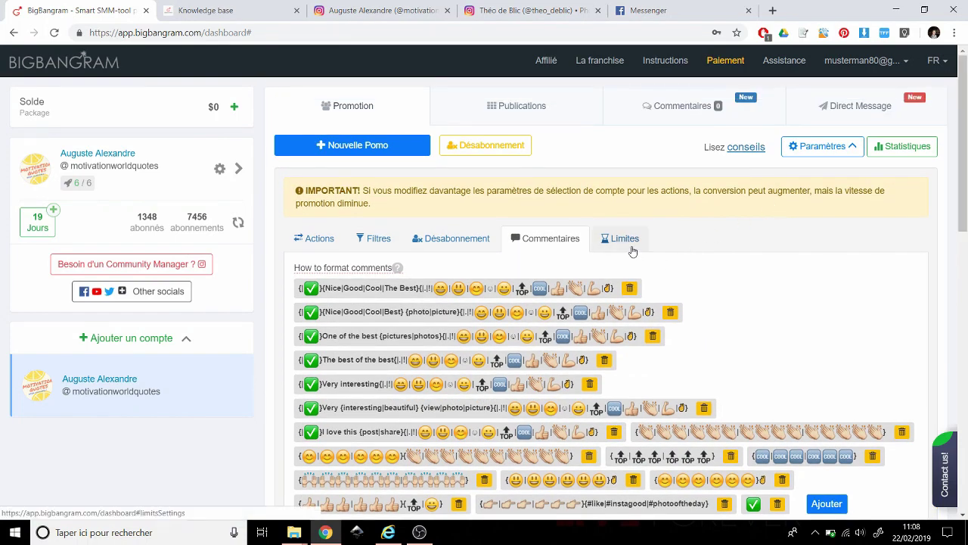
Step: Open the limit settings and examine the daily and hourly limits for follows, unfollows, likes, comments and story views
click(630, 249)
scroll(691, 252, down, 3)
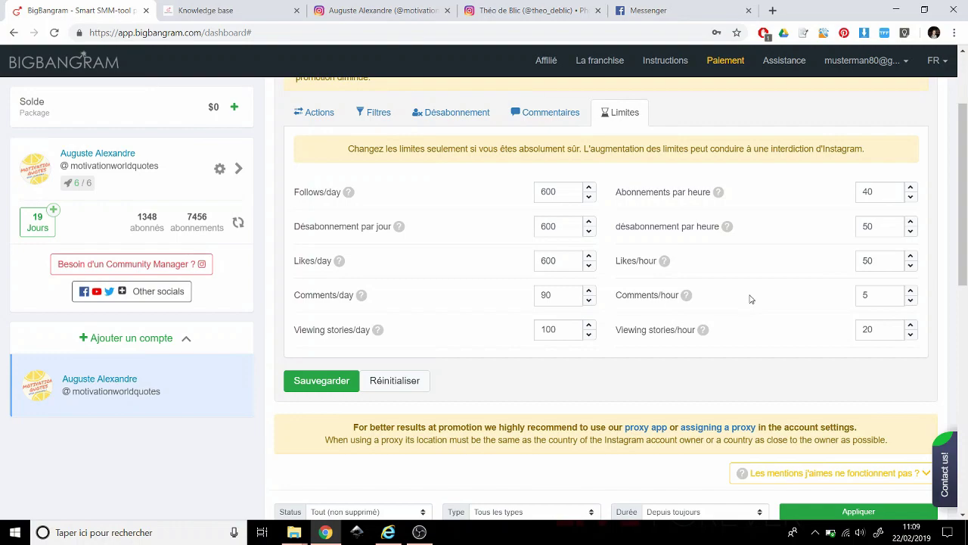
drag(963, 222, 961, 155)
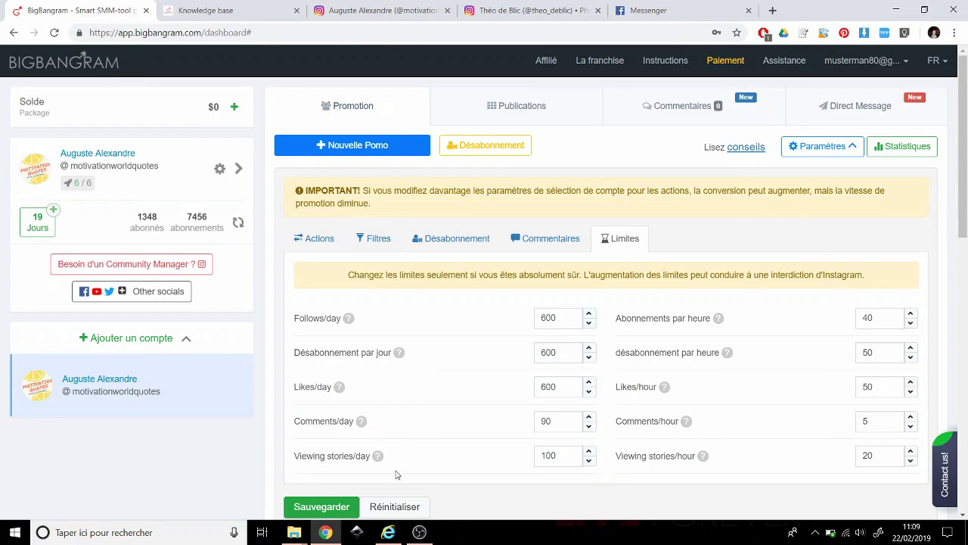
Step: Check the BigBangram pricing page in Internet Explorer, and return to the promotion section of the dashboard in Chrome
click(392, 536)
scroll(514, 237, down, 5)
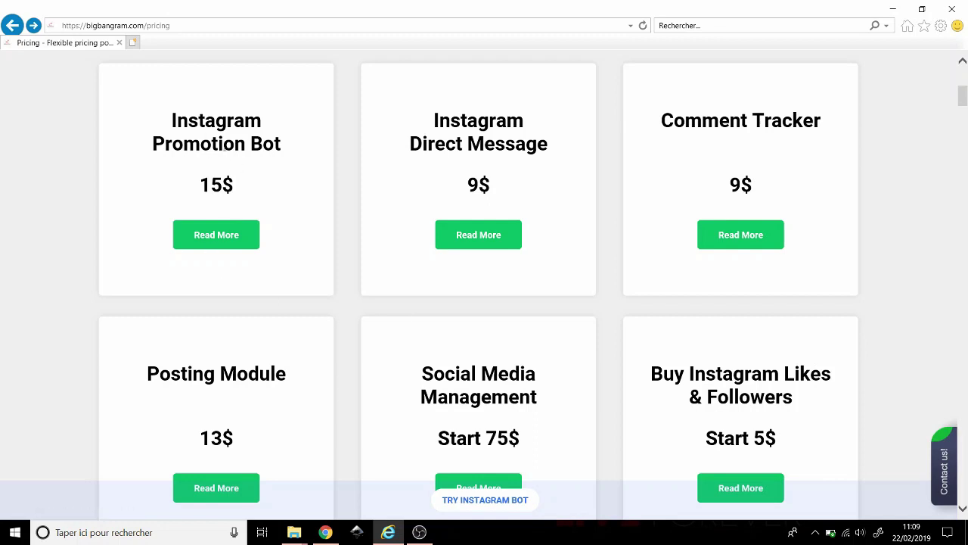
click(326, 532)
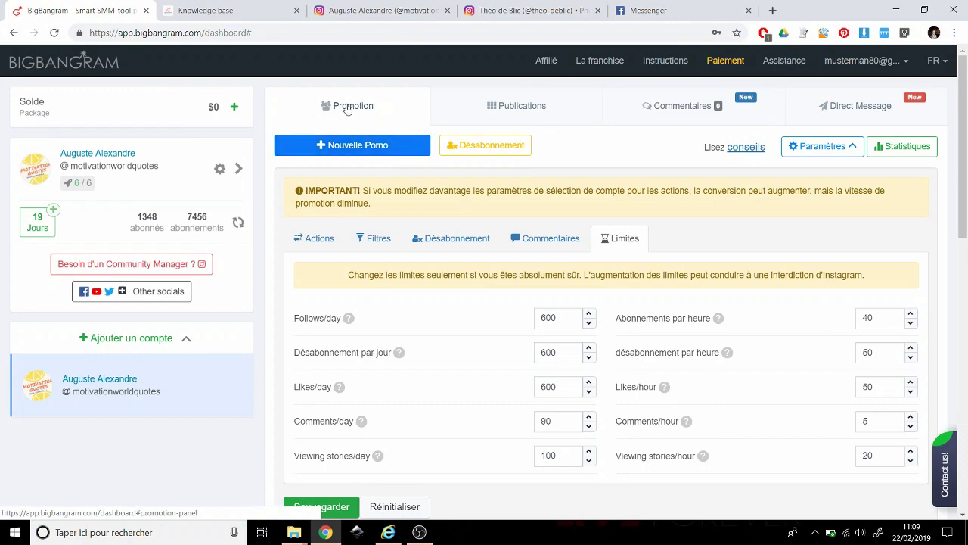
click(370, 107)
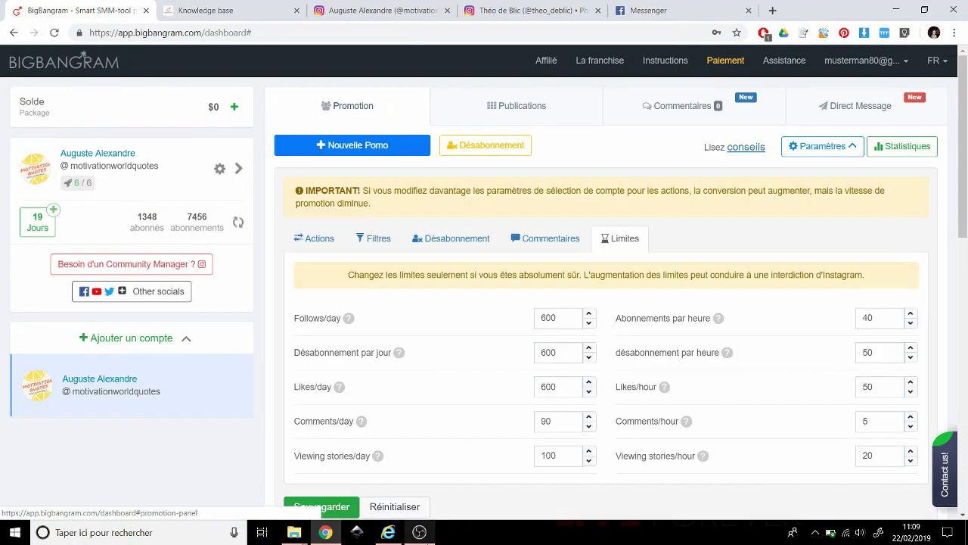
Step: Switch to Internet Explorer and review the module prices, highlighting the Posting Module and Social Media Management offers
click(388, 531)
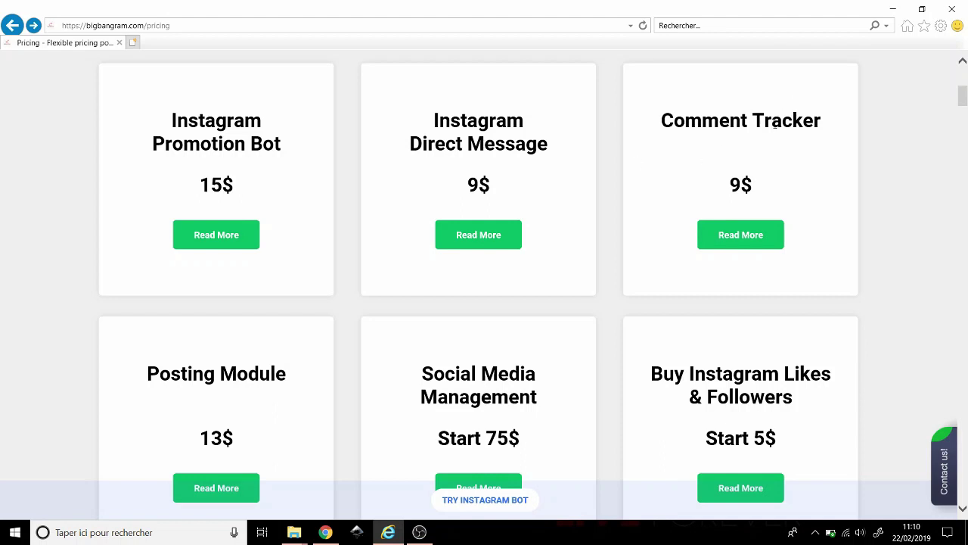
scroll(774, 127, down, 1)
scroll(773, 128, up, 1)
scroll(614, 223, down, 3)
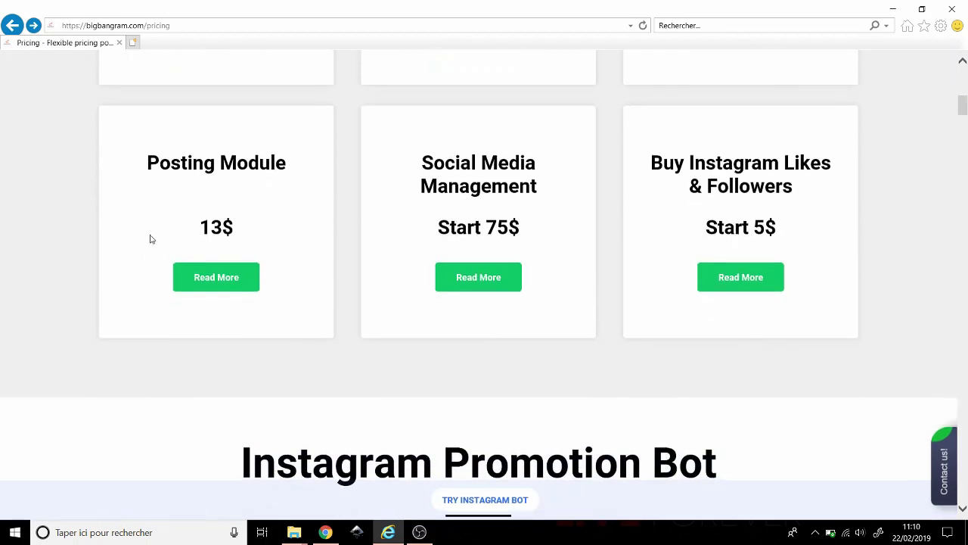
drag(165, 166, 205, 168)
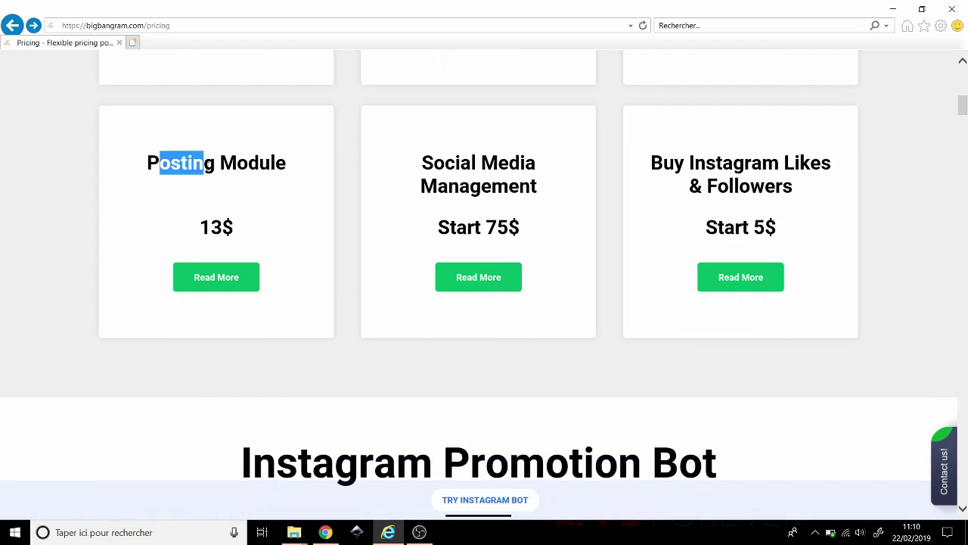
scroll(303, 215, up, 2)
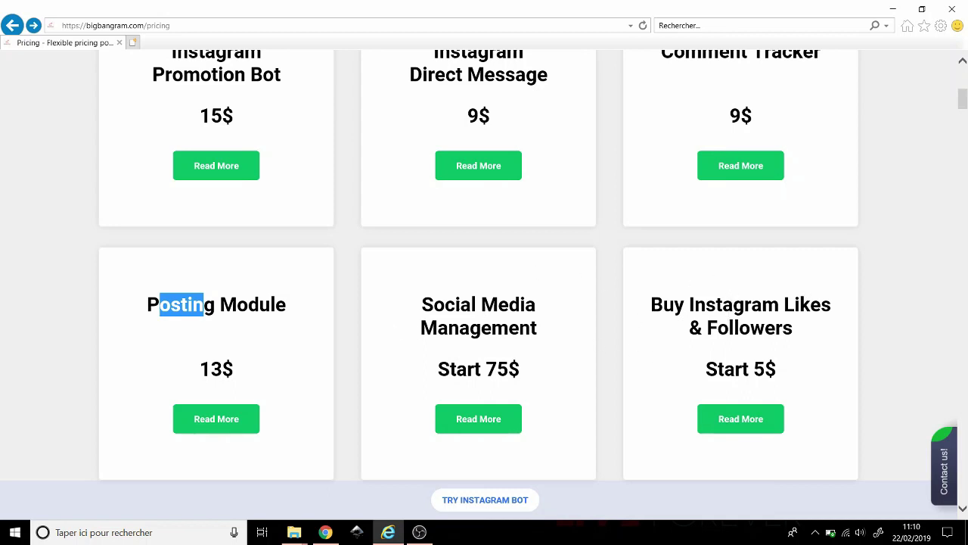
drag(418, 304, 538, 306)
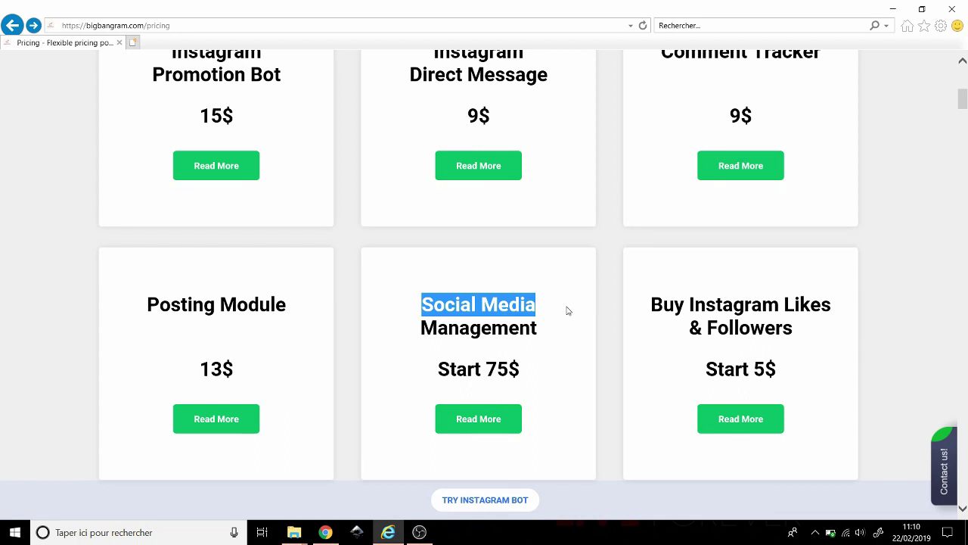
Step: Open the details of the Instagram Promotion Bot offer on the pricing page and look through its features
key(alt+Tab)
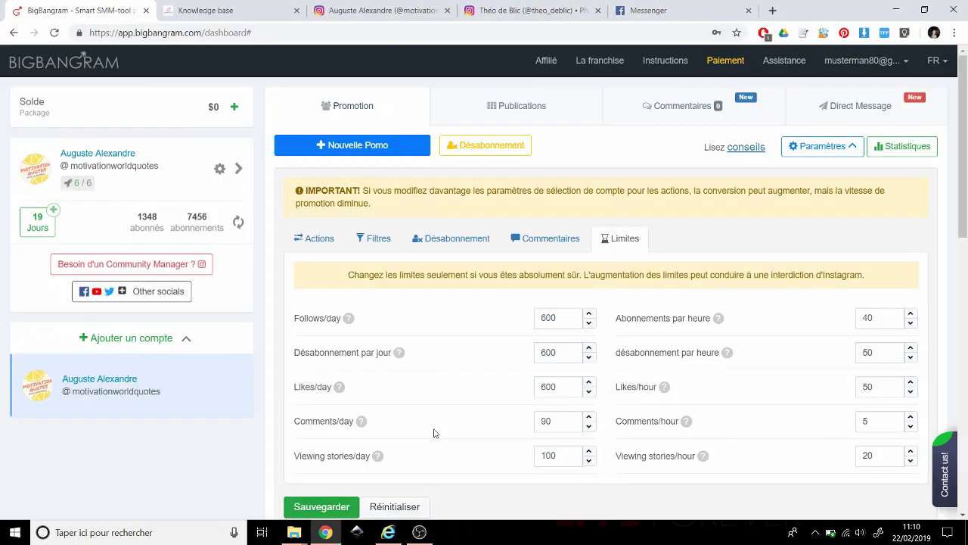
click(387, 532)
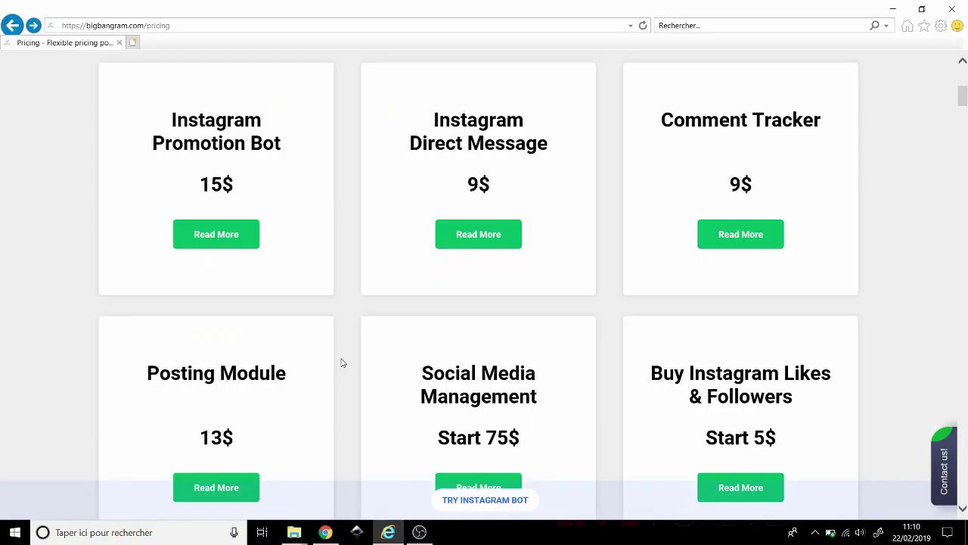
click(247, 243)
scroll(333, 271, down, 5)
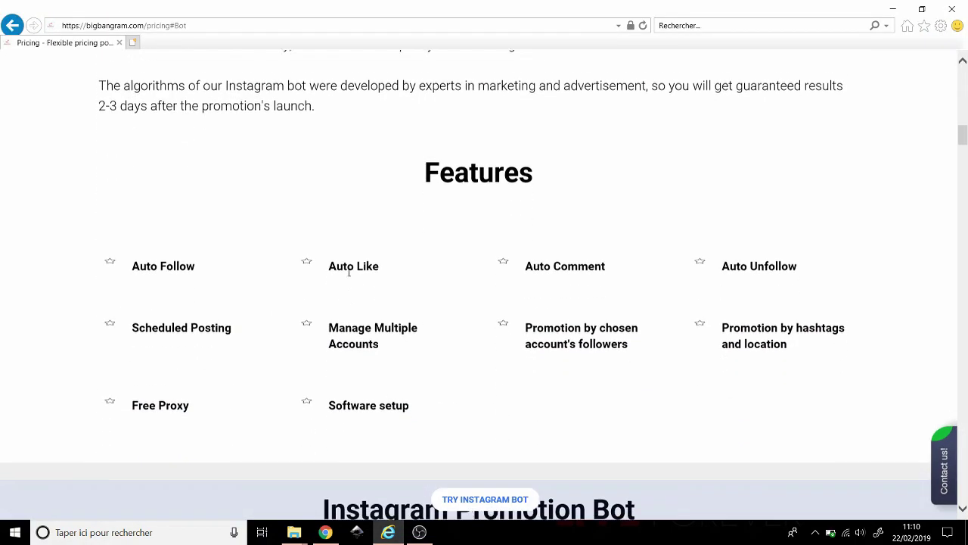
Step: Compare the prices and included services of the 3-day, Standard and VIP plans for the Instagram Promotion Bot
scroll(348, 272, down, 6)
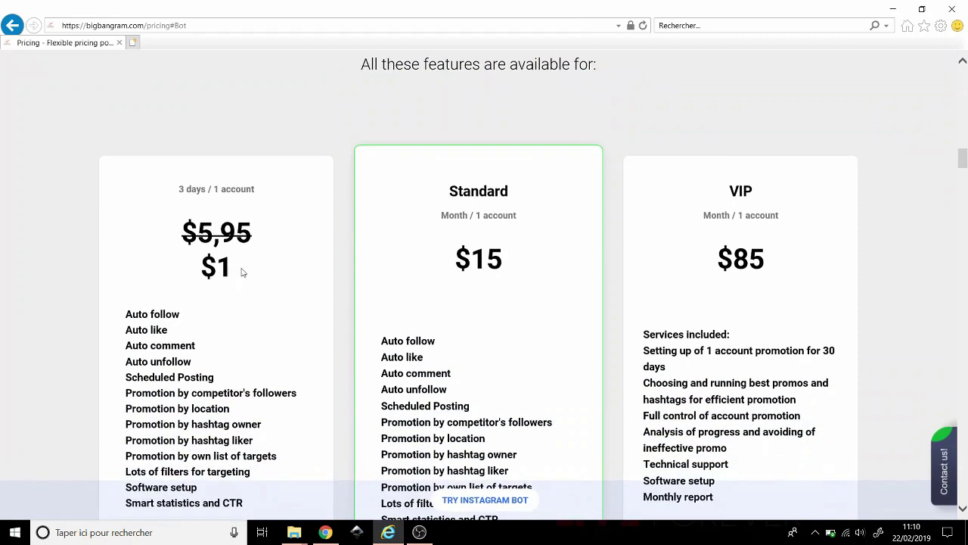
drag(237, 259, 217, 263)
click(304, 274)
scroll(299, 274, down, 2)
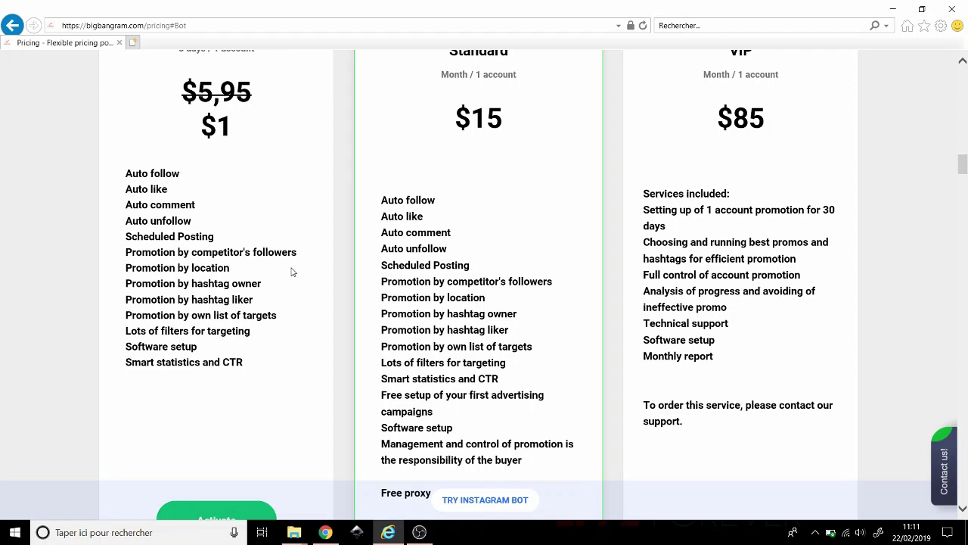
scroll(288, 366, down, 5)
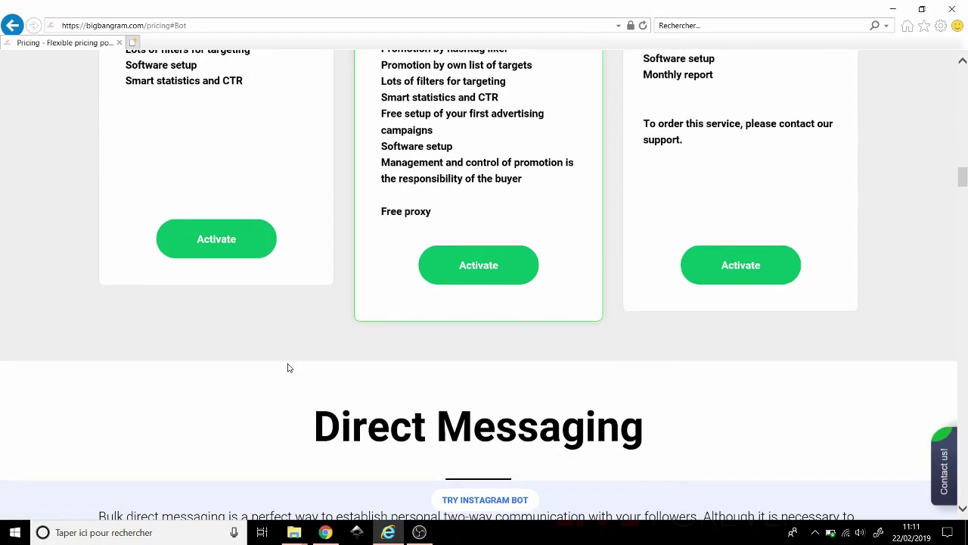